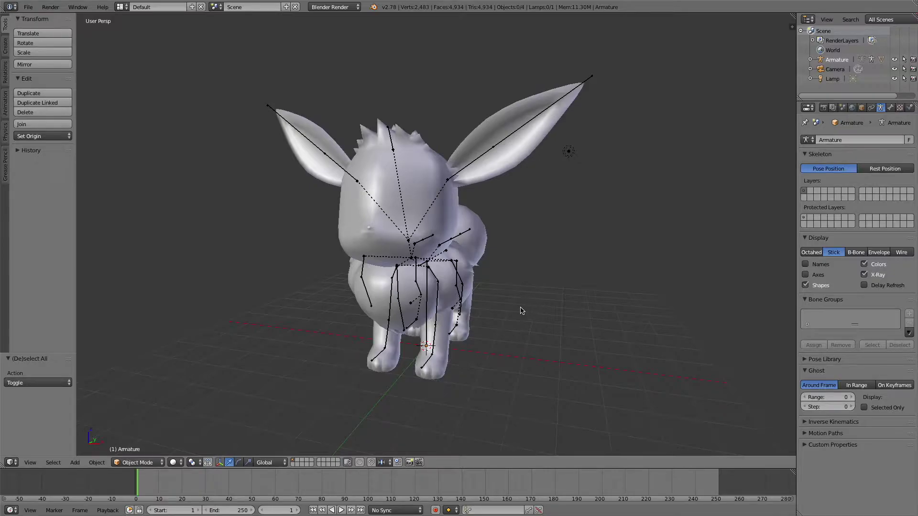
- View the legs from the side and put the selected armature into Edit Mode
middle_click_drag(521, 310, 509, 310)
scroll(509, 310, "up", 5)
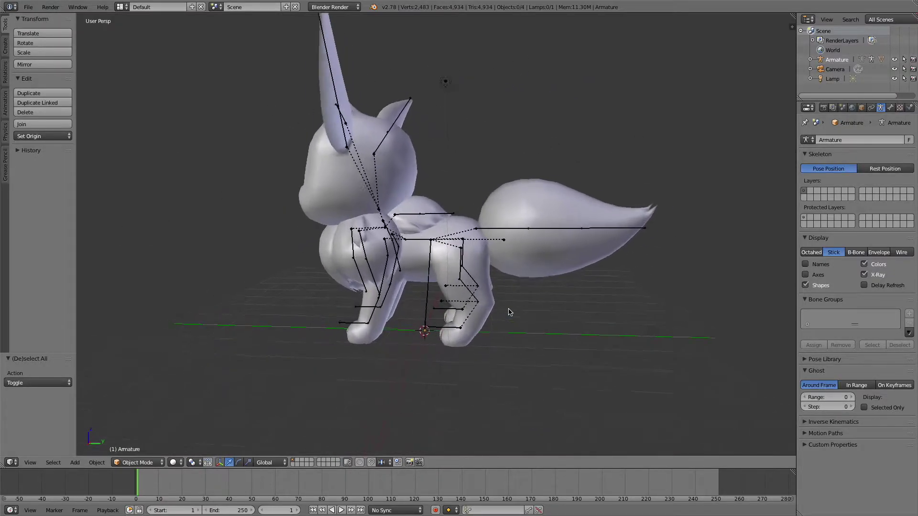
middle_click_drag(508, 315, 506, 319)
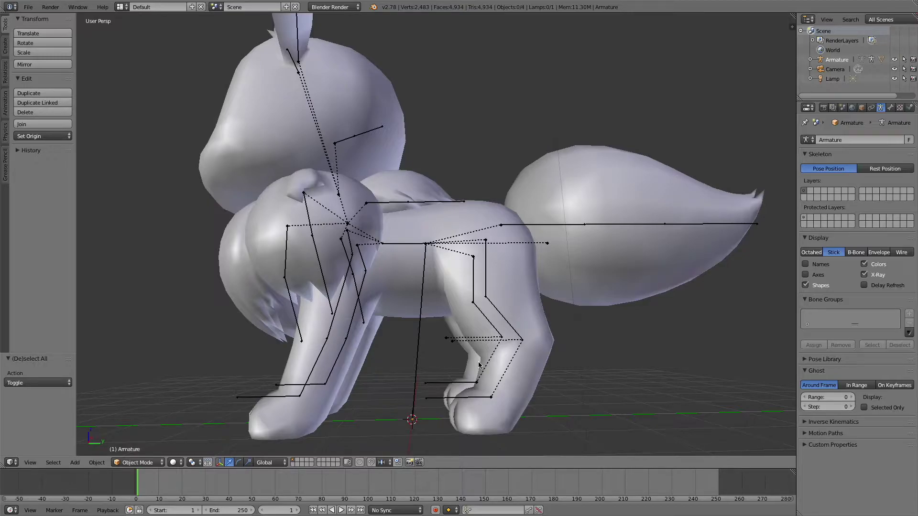
right_click(453, 348)
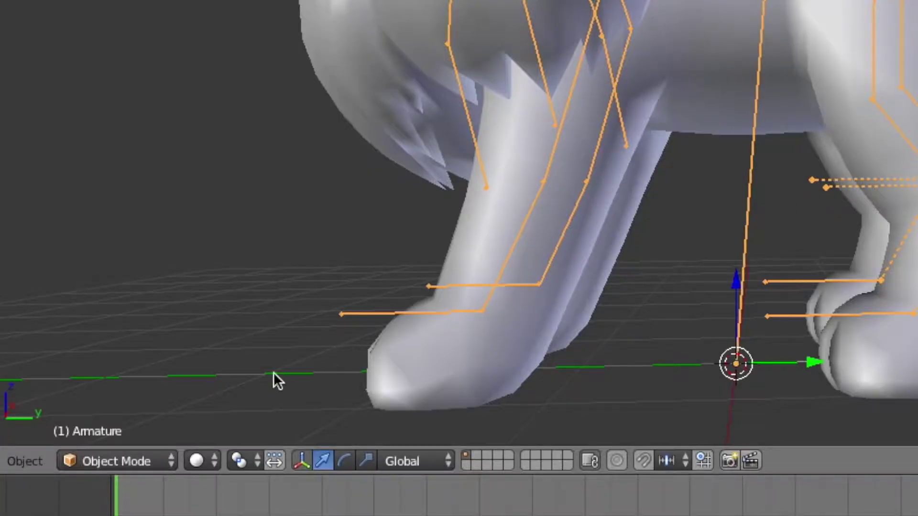
left_click(134, 460)
left_click(139, 411)
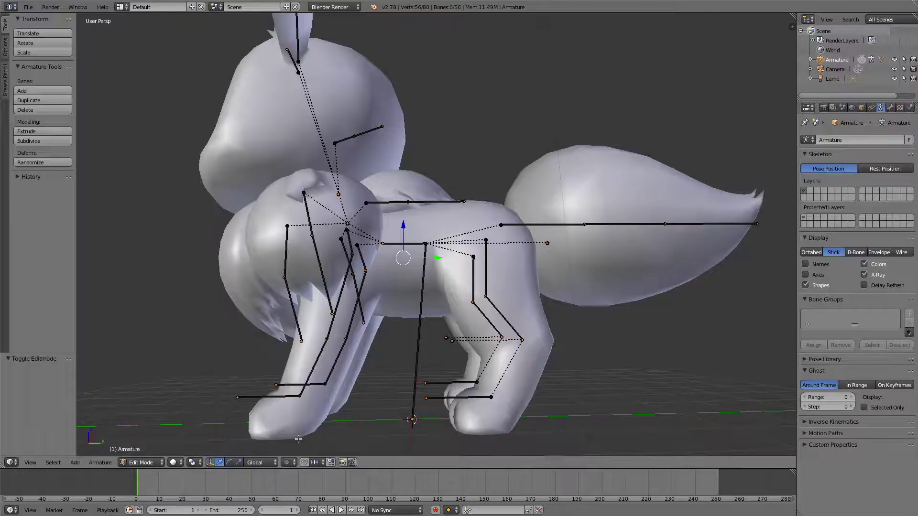
- Clear EndLFoot's LFoot parent and move it forward along Y to 7.566
right_click(452, 341)
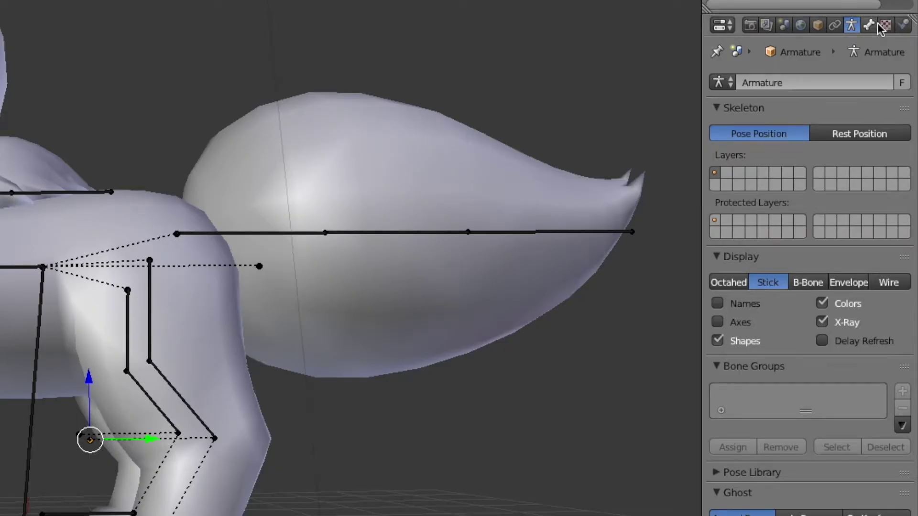
left_click(869, 25)
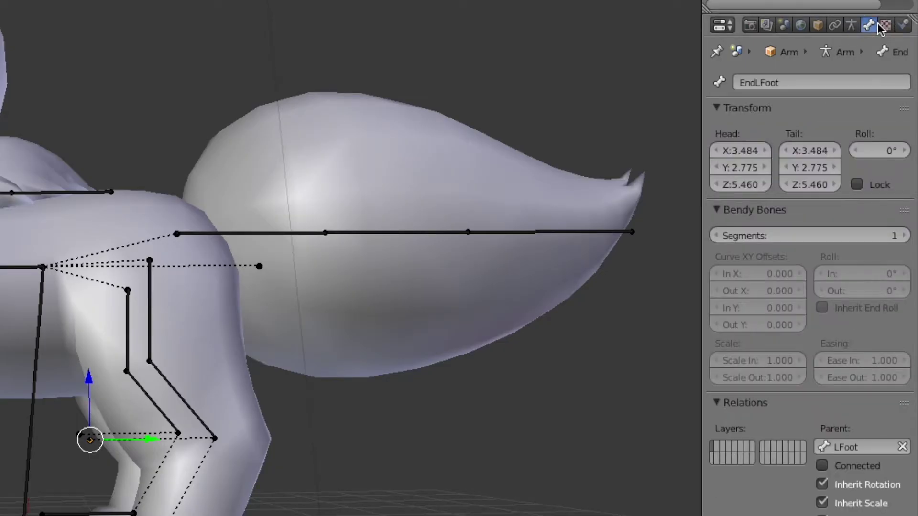
left_click(903, 447)
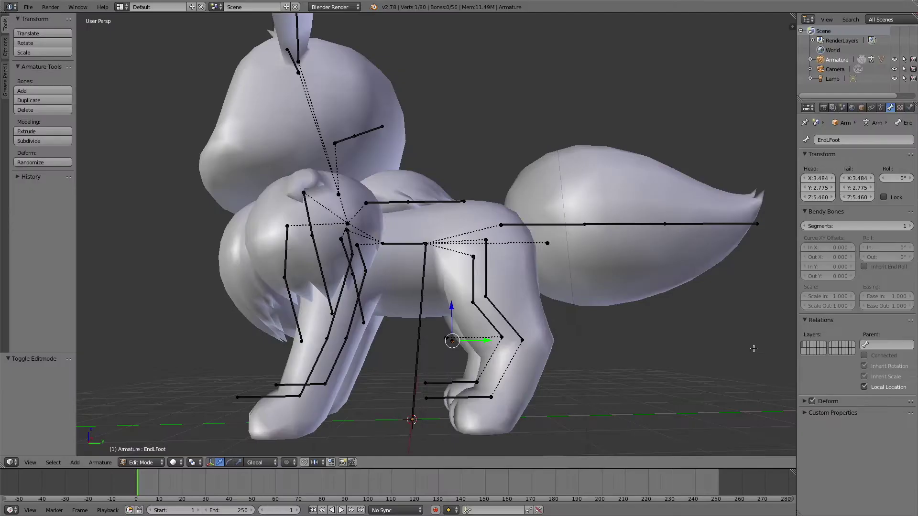
middle_click_drag(471, 361, 467, 357)
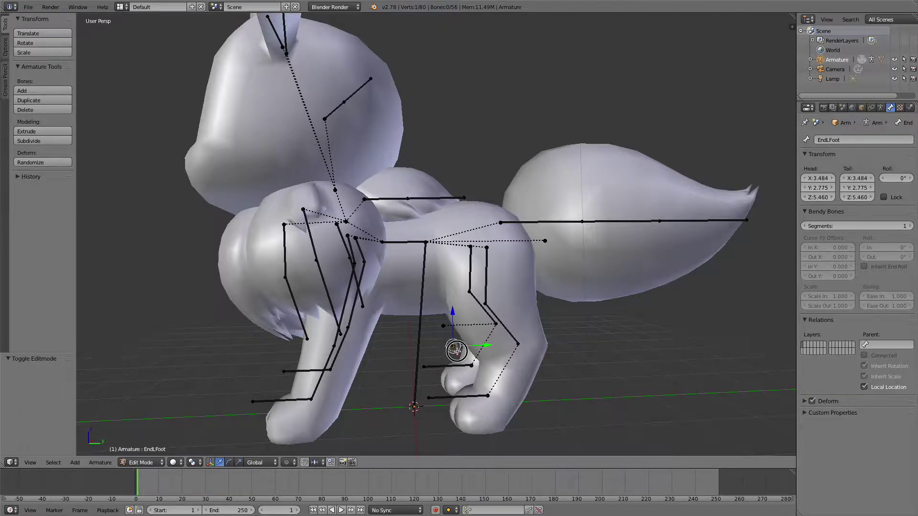
right_click(455, 349)
left_click_drag(482, 345, 540, 346)
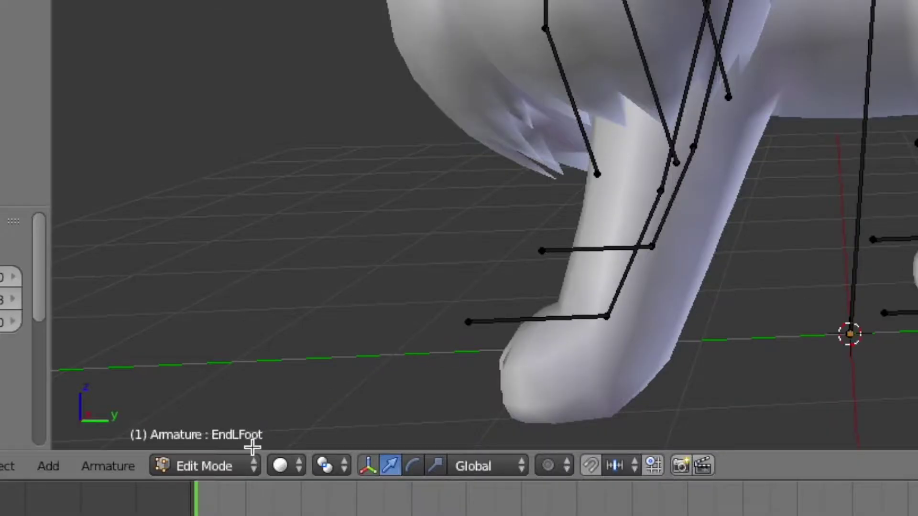
- In Pose Mode, add an IK constraint on LLeg targeting EndLFoot
left_click(231, 471)
left_click(239, 389)
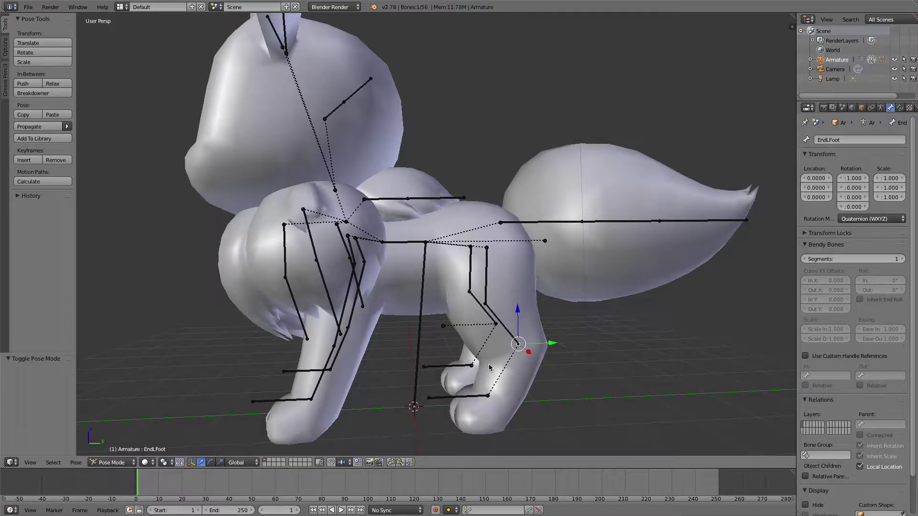
right_click(509, 334)
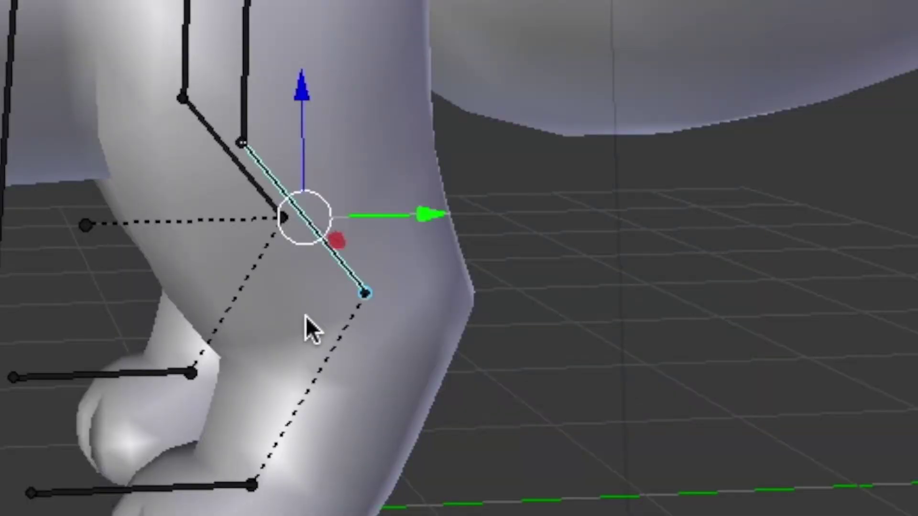
key("shift+i")
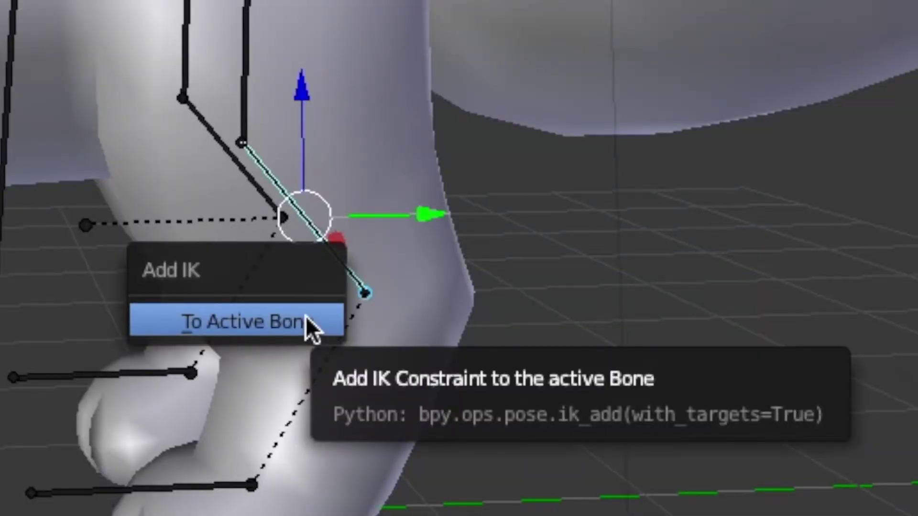
left_click(306, 320)
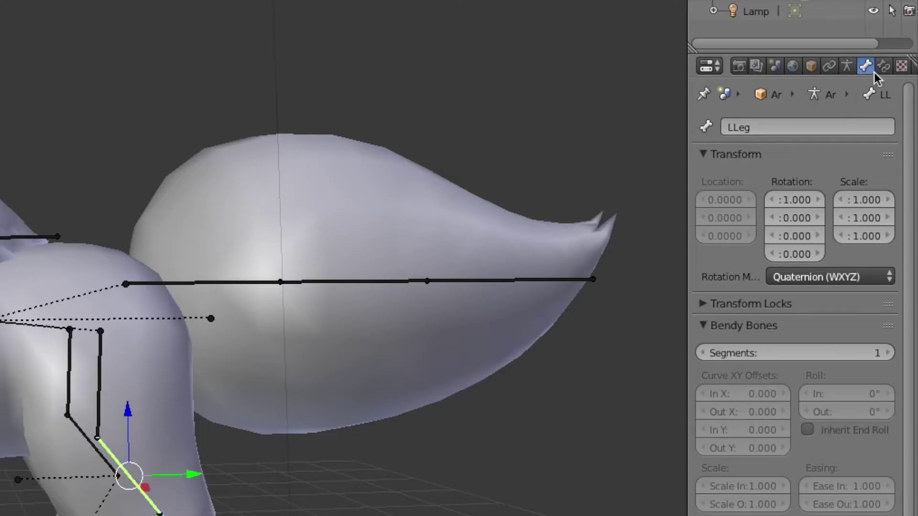
- Set the LLeg IK constraint's chain length to 2
left_click(901, 109)
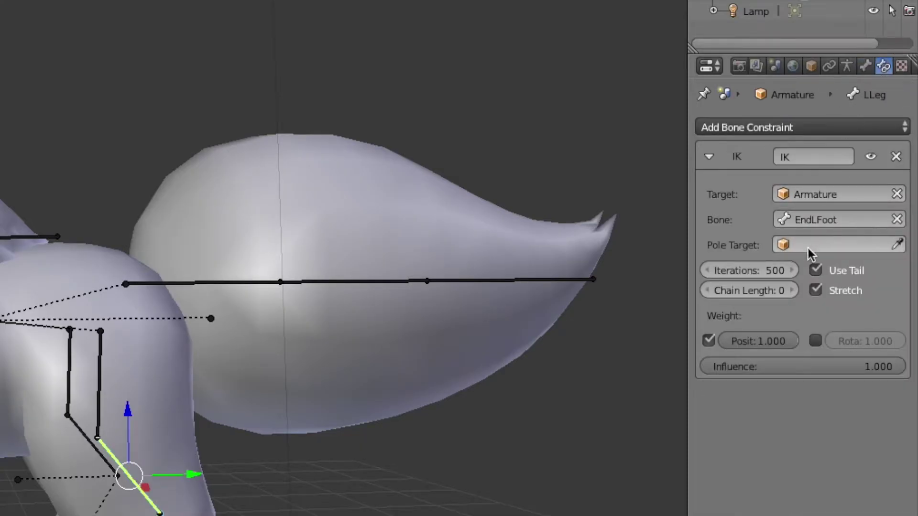
left_click(794, 286)
left_click(793, 286)
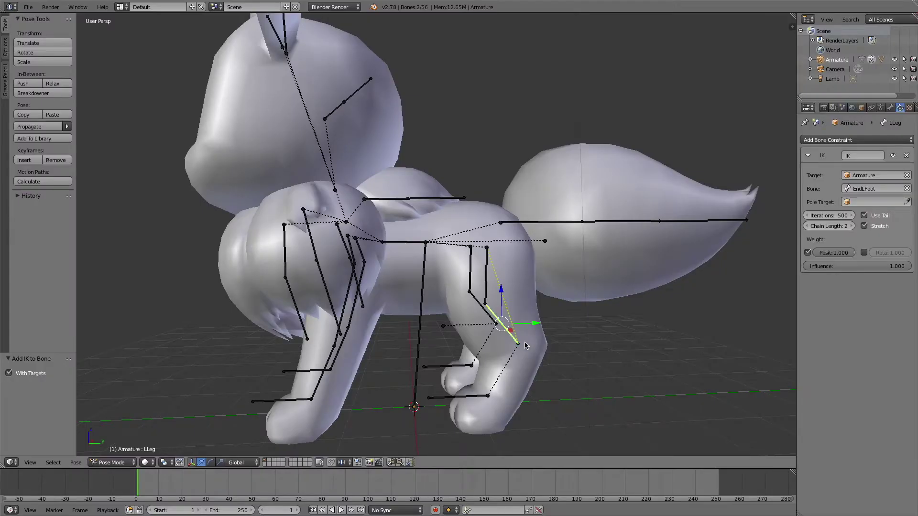
- Turn off Inherit Rotation on the LFoot bone
right_click(519, 345)
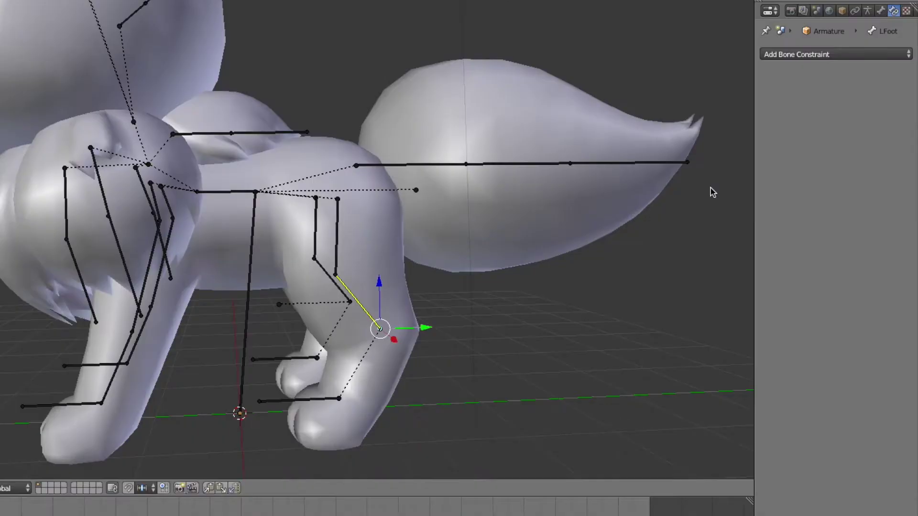
left_click(881, 11)
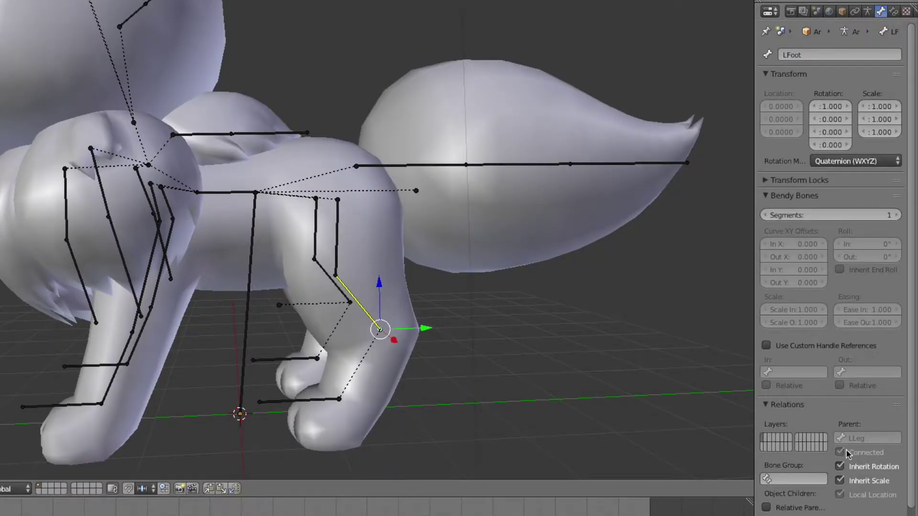
left_click(840, 467)
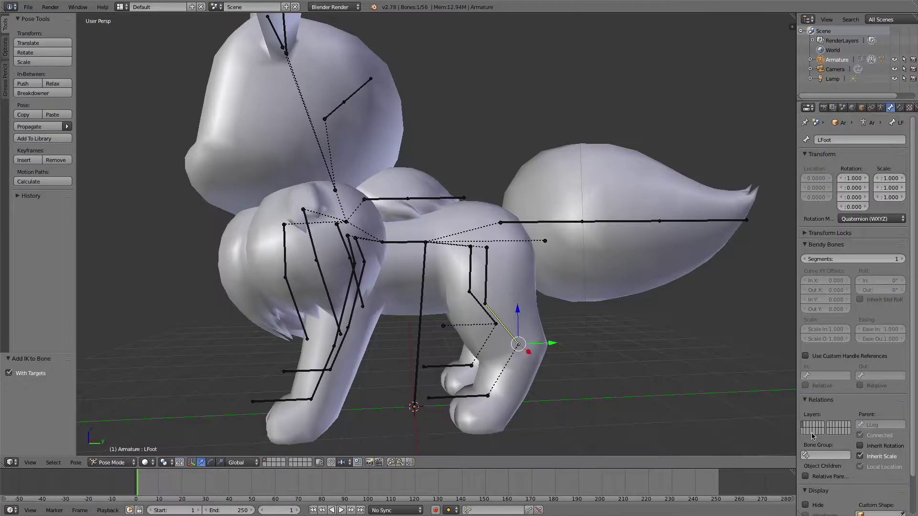
- Test the hind leg IK by rotating Hips and moving EndLFoot, cancelling both
middle_click_drag(389, 246, 413, 243)
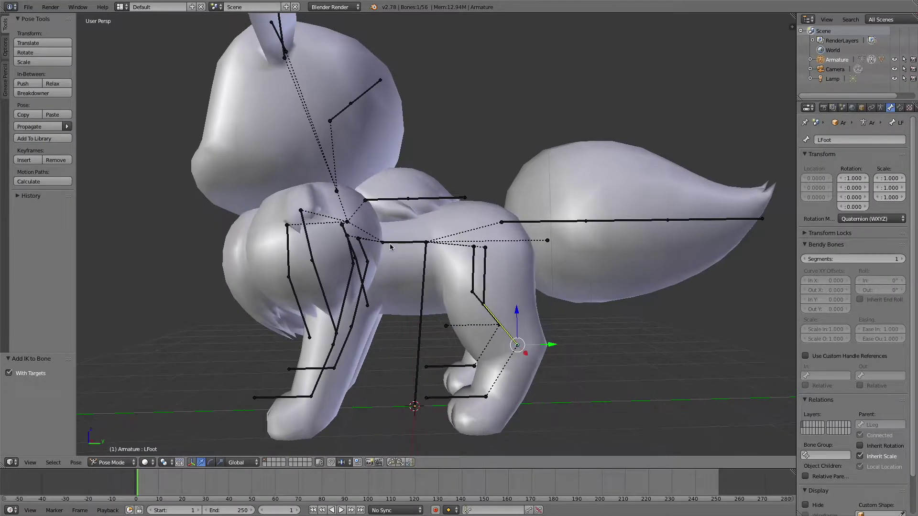
right_click(427, 244)
right_click(426, 244)
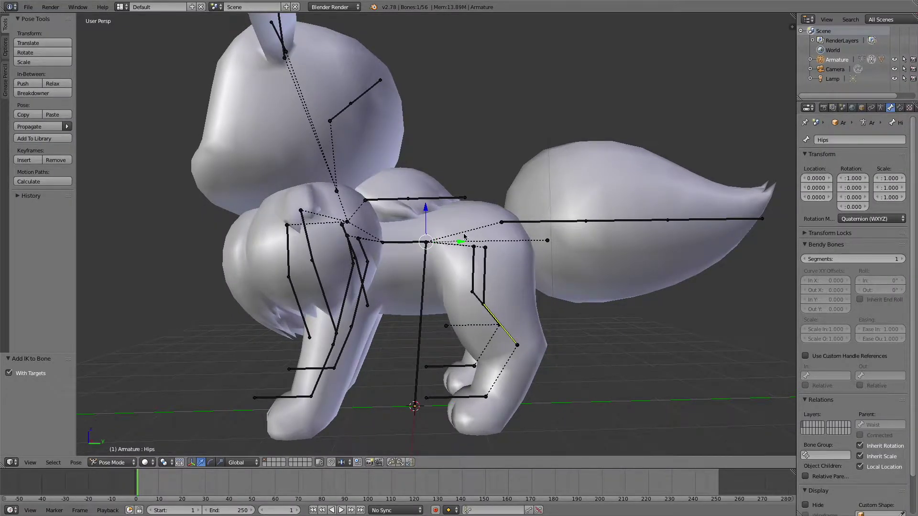
key("r")
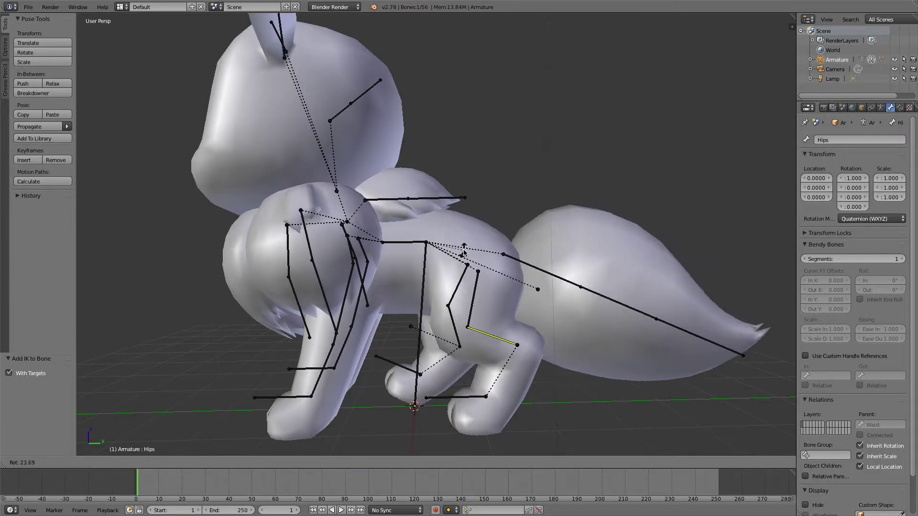
right_click(463, 241)
middle_click_drag(463, 249, 464, 253)
right_click(520, 342)
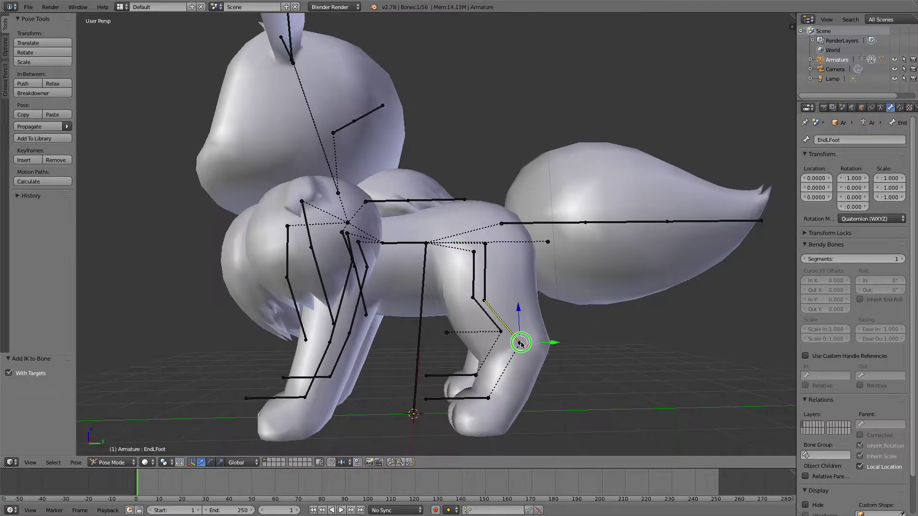
key("g")
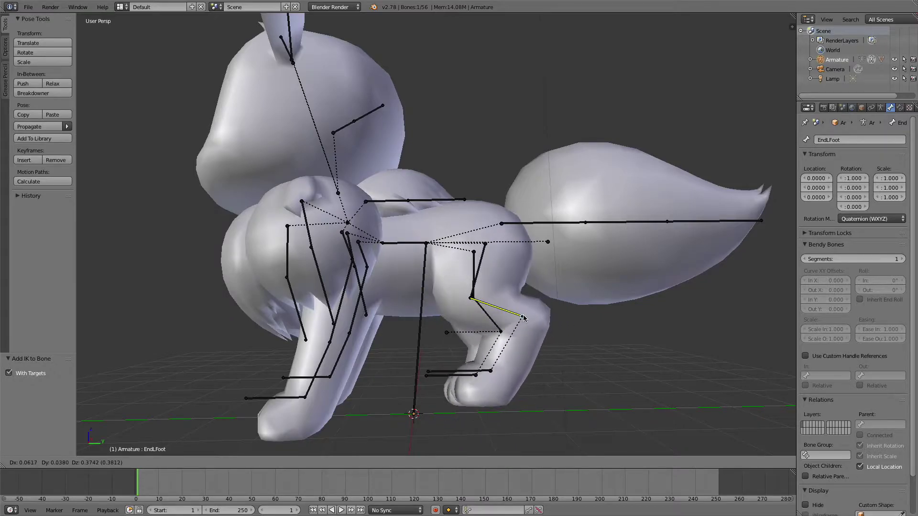
right_click(447, 381)
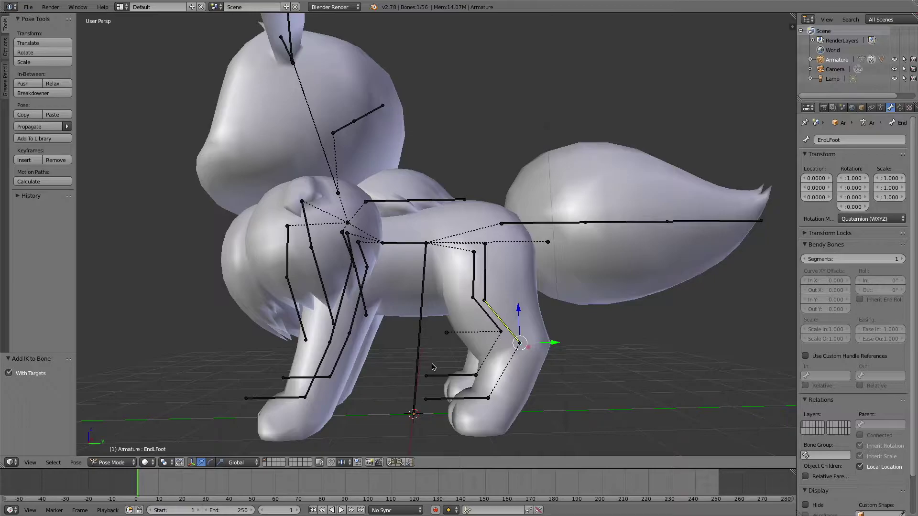
middle_click_drag(432, 367, 460, 388)
key("a")
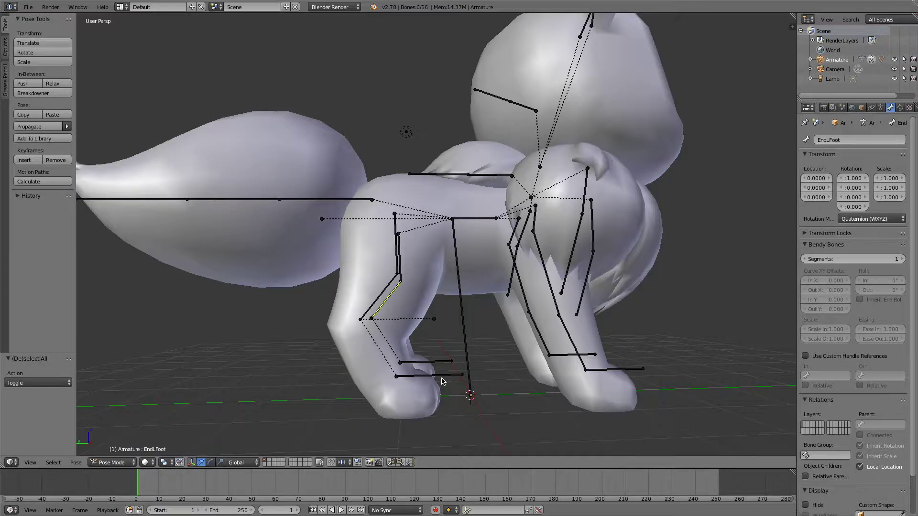
- Tick Connected on RToe as a trial and test-rotate the toe in Pose Mode
right_click(442, 376)
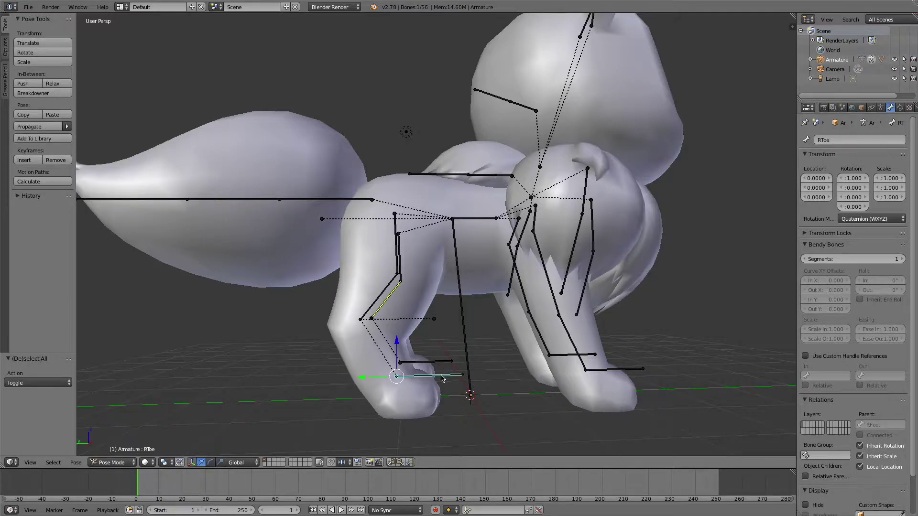
key("Tab")
middle_click_drag(441, 377, 444, 374)
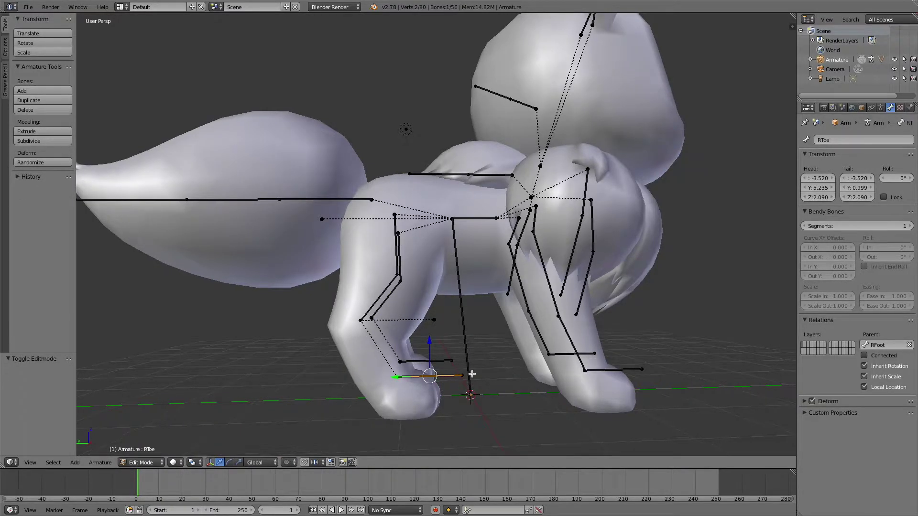
left_click(865, 356)
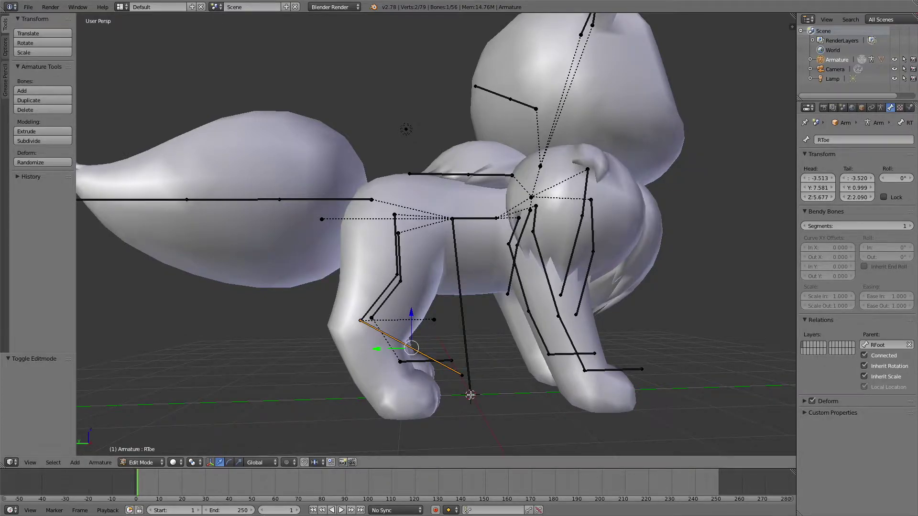
key("ctrl+Tab")
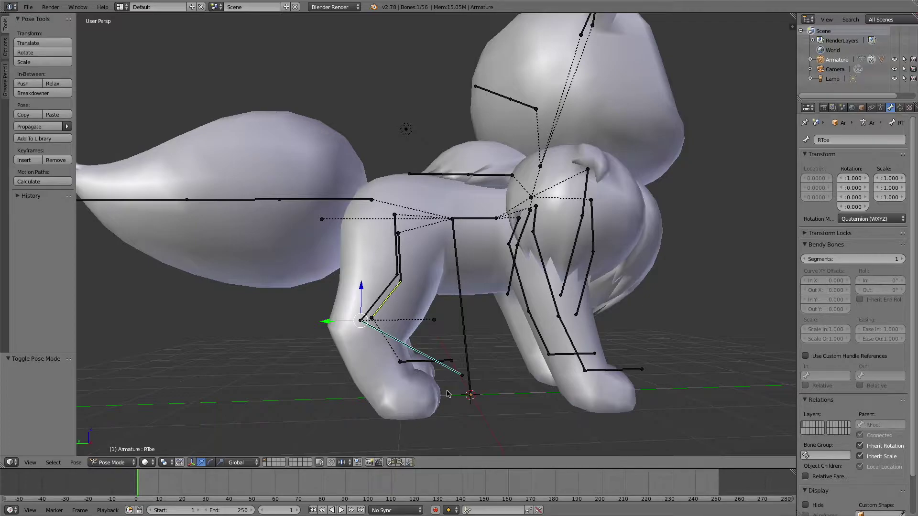
key("r")
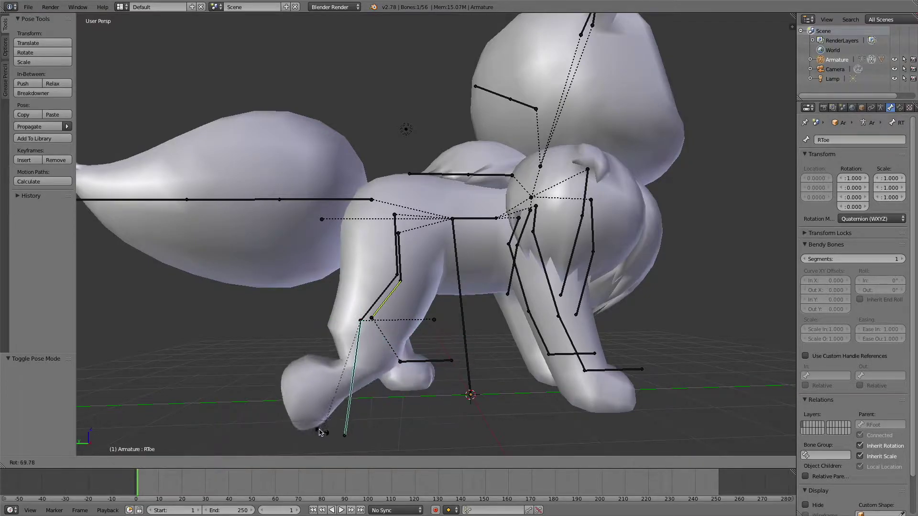
left_click(301, 399)
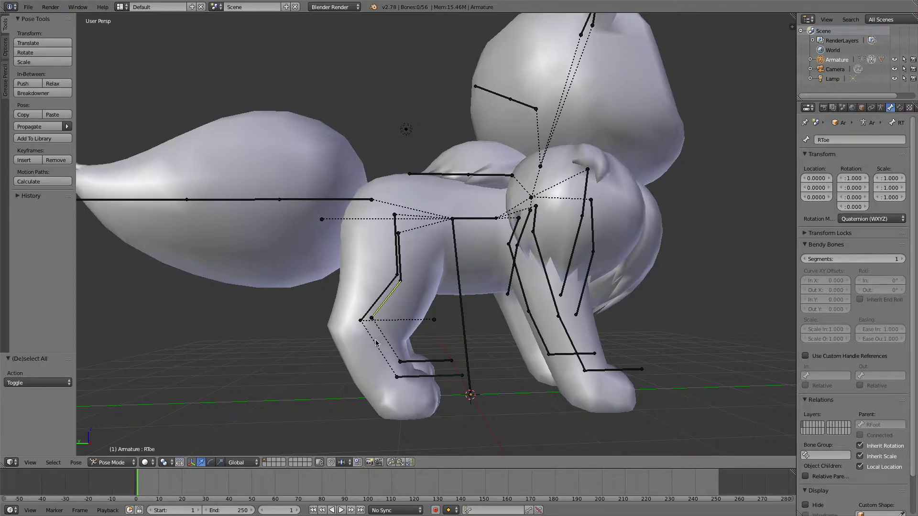
- Select RLeg and RFoot in Edit Mode and try moving the knee joint, then cancel
right_click(361, 323)
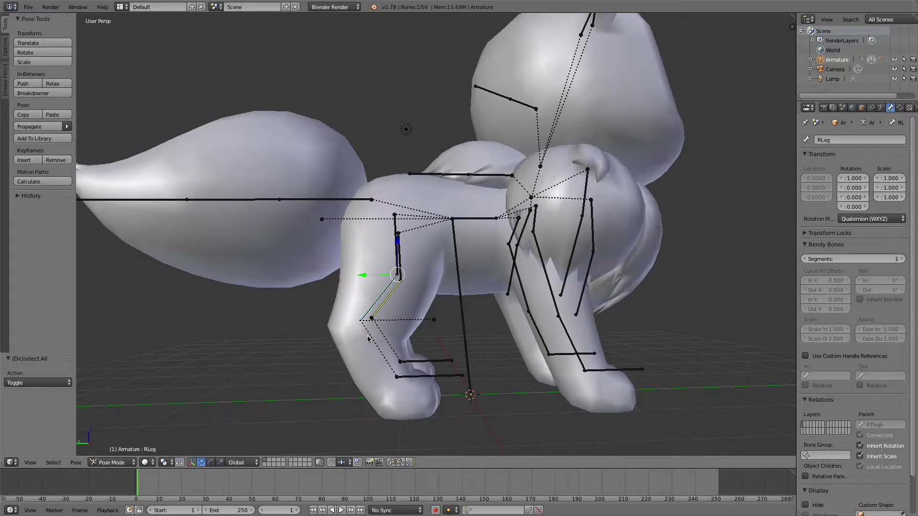
right_click(363, 325)
right_click(363, 326)
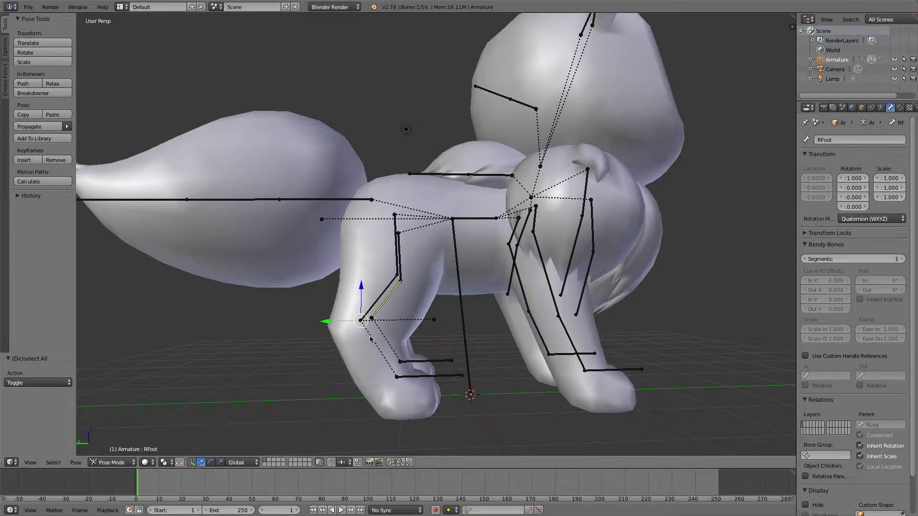
key("Tab")
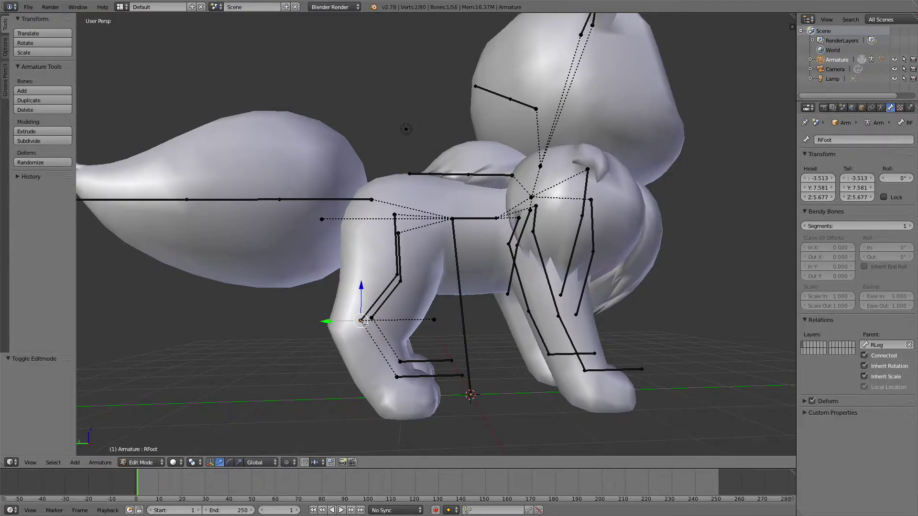
right_click(361, 321)
right_click(361, 321)
key("g")
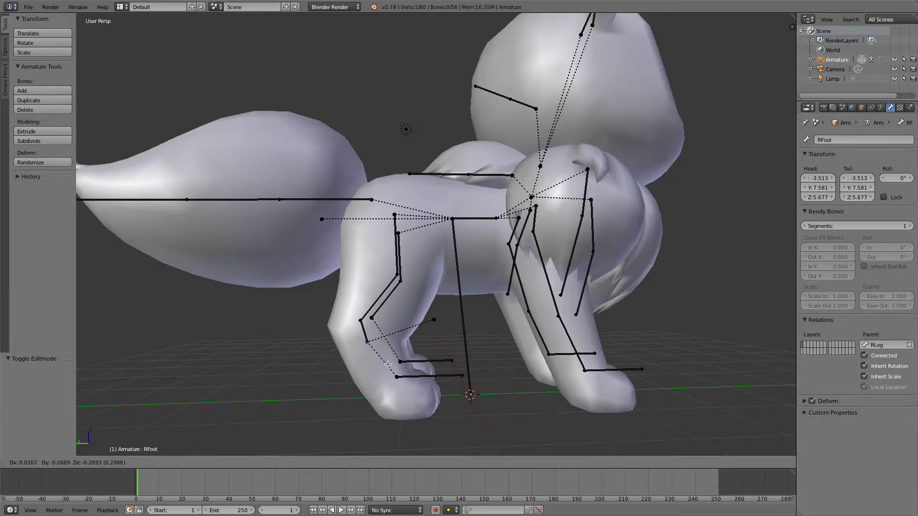
right_click(389, 364)
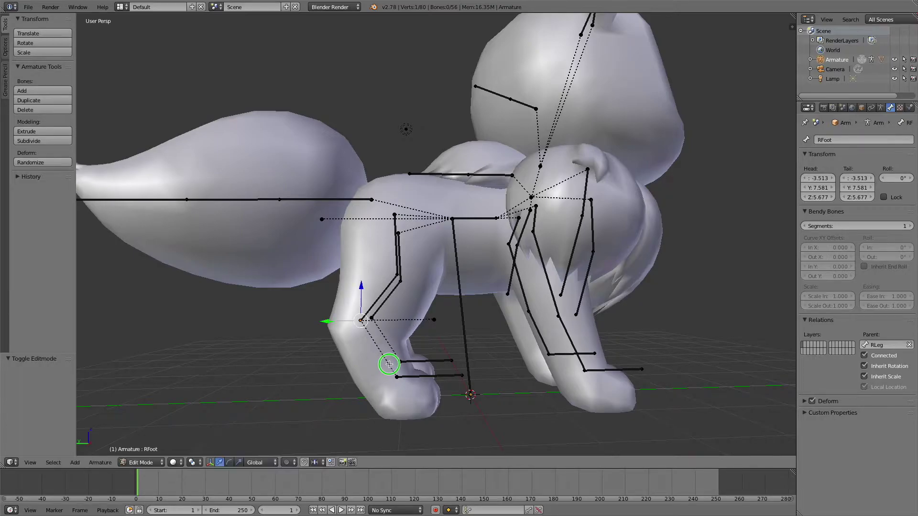
- Reposition the RLeg joint, cancelling the other trial joint moves
right_click(362, 319)
middle_click_drag(363, 319, 480, 360)
right_click(507, 312)
key("g")
right_click(480, 361)
middle_click_drag(390, 319, 380, 328)
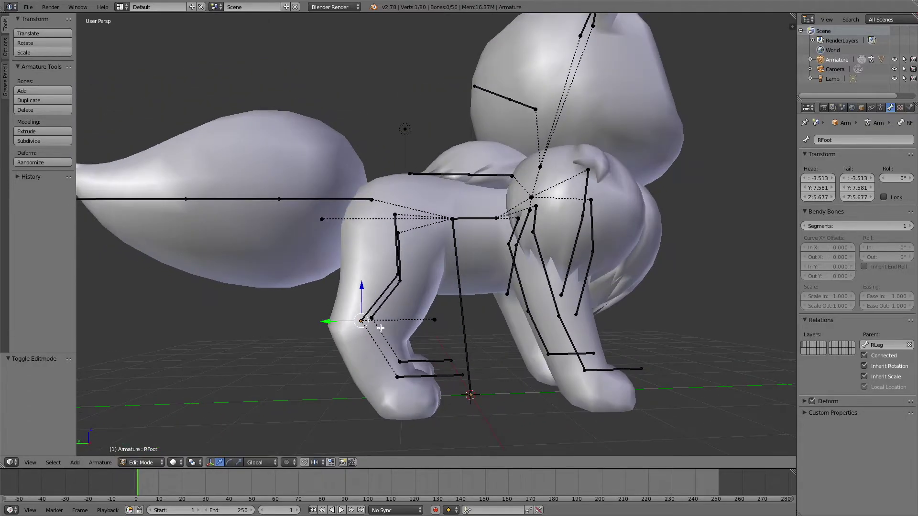
right_click(362, 321)
middle_click_drag(367, 325, 390, 346)
key("g")
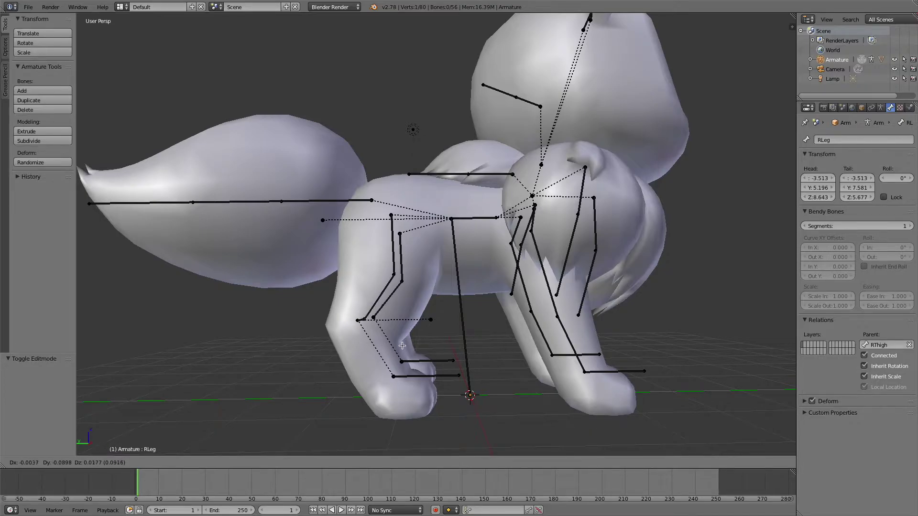
left_click(365, 331)
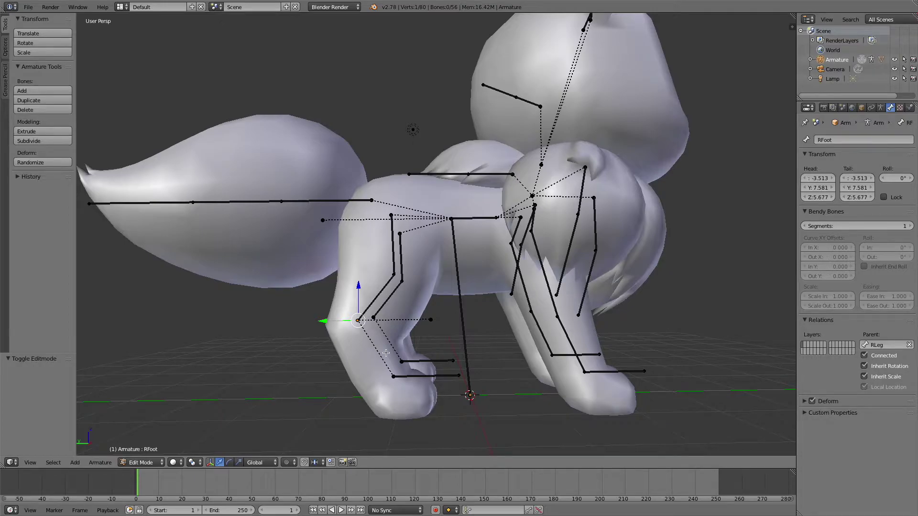
key("g")
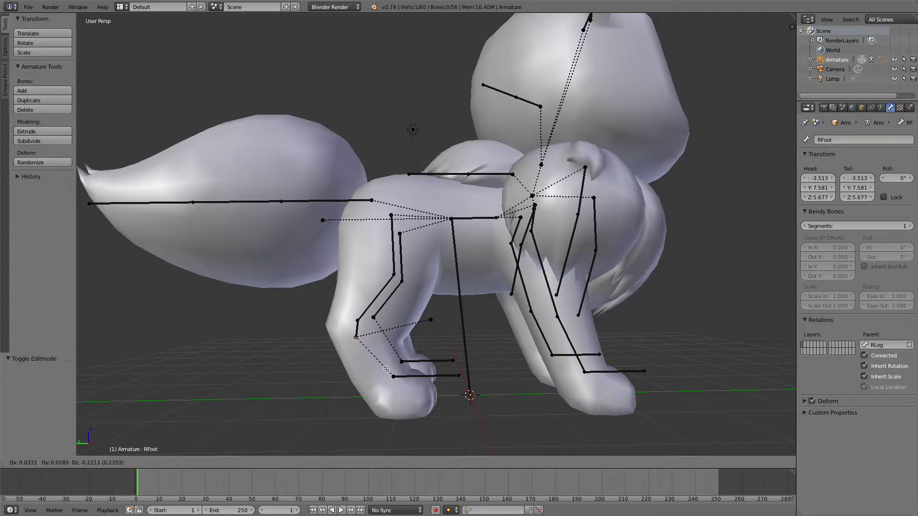
right_click(388, 370)
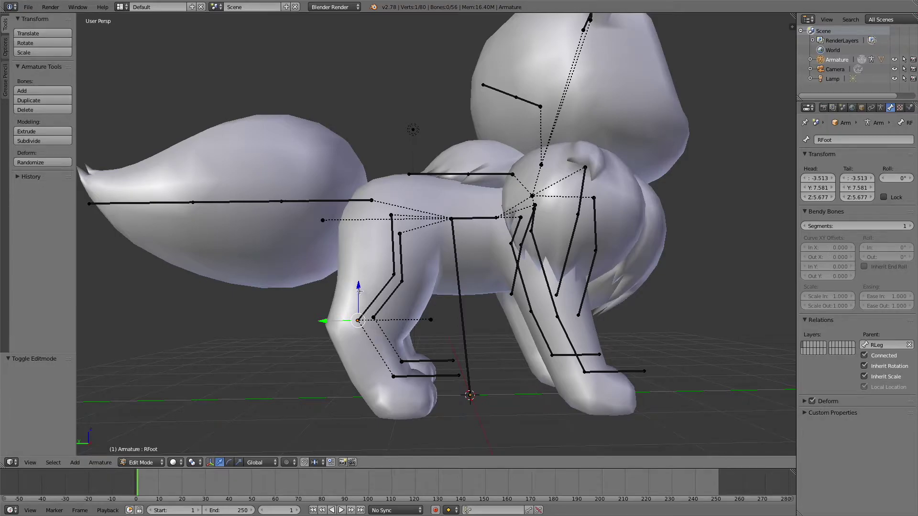
- Drag RFoot's tail along Z and Y to the toe at Y 5.240, Z 2.110
left_click_drag(359, 290, 359, 338)
left_click_drag(328, 373, 394, 346)
middle_click_drag(394, 346, 389, 342)
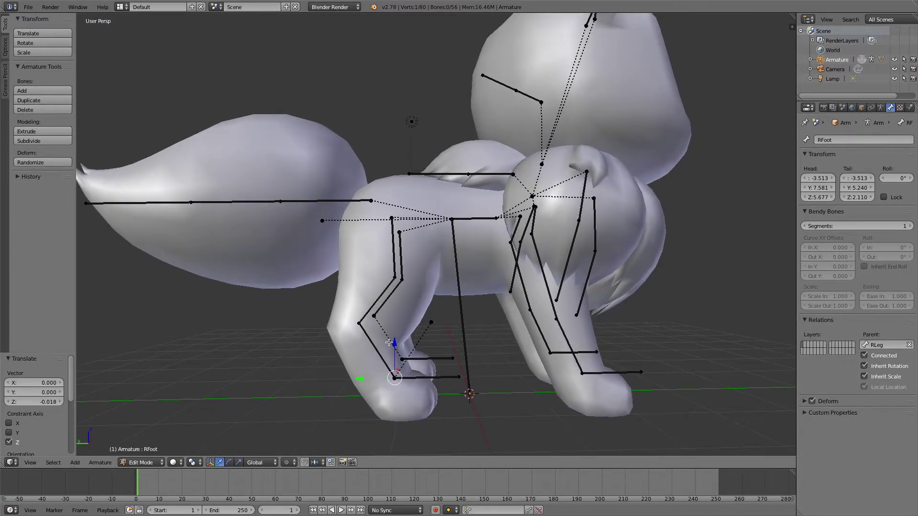
- Select RToe and tick Connected to join it to RFoot
left_click(142, 462)
left_click(146, 434)
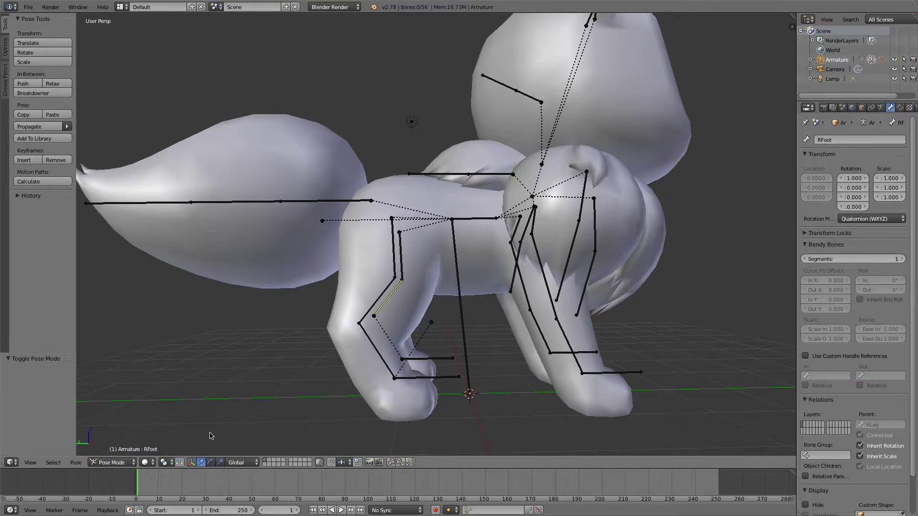
right_click(410, 377)
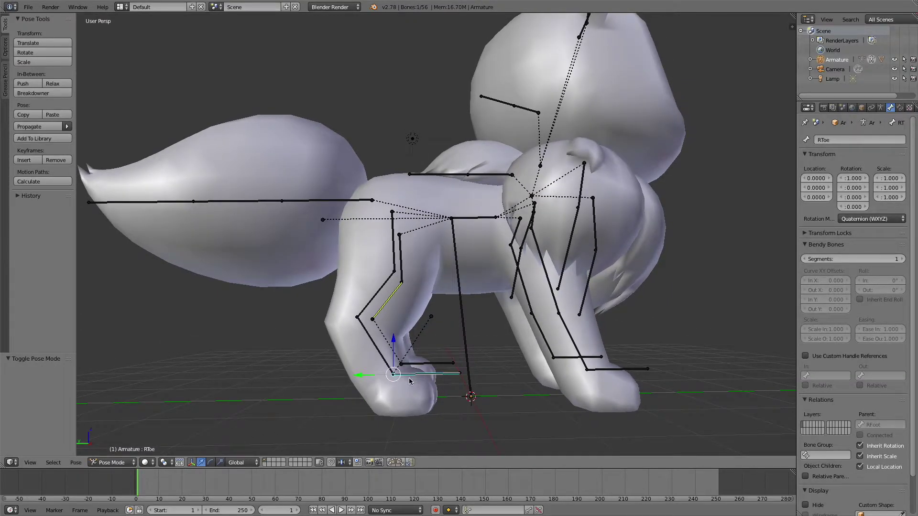
key("Tab")
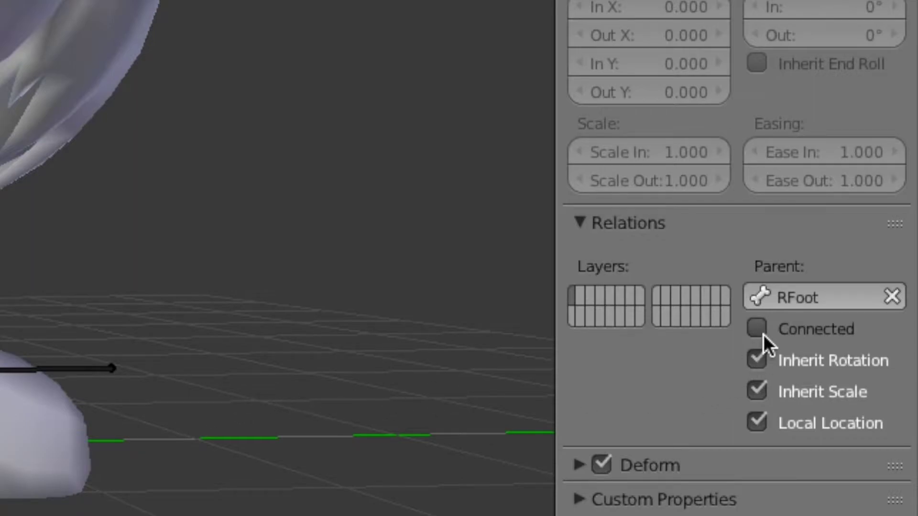
left_click(763, 333)
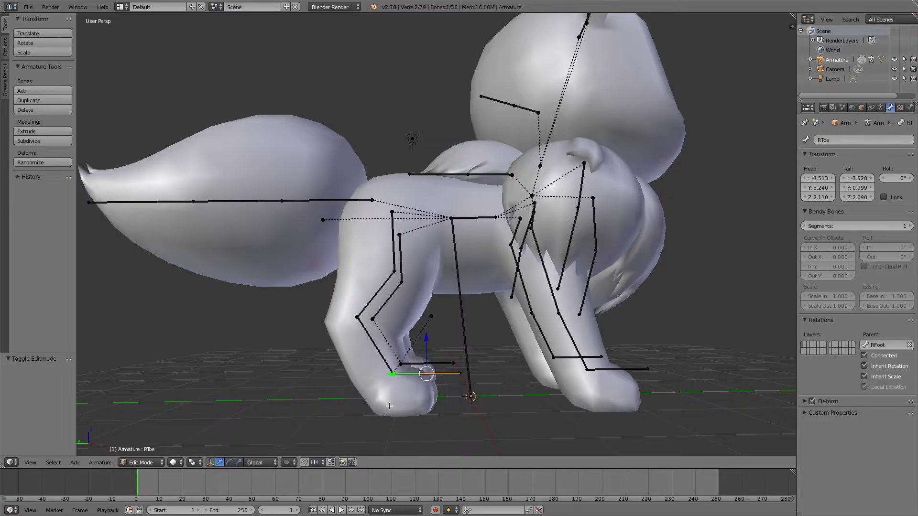
- Test-rotate RToe, RFoot and RLeg in Pose Mode, then select EndRFoot in Edit Mode
key("ctrl+Tab")
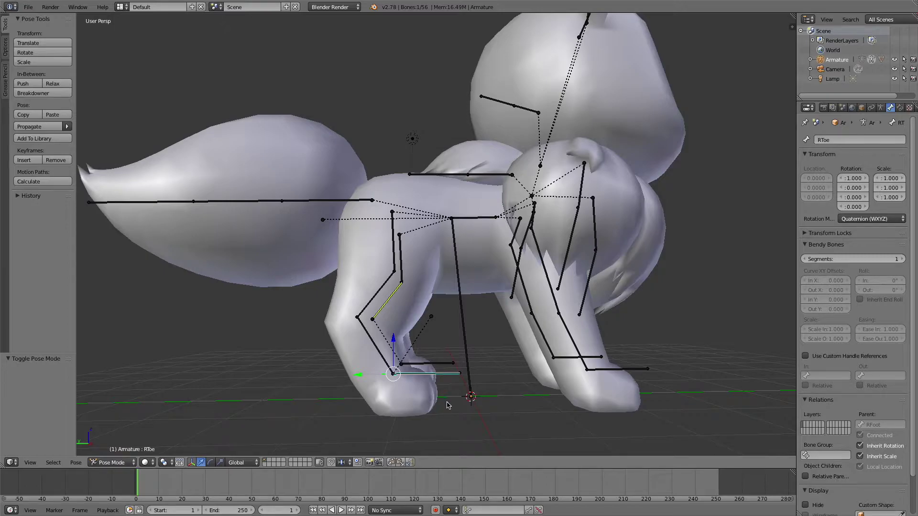
key("r")
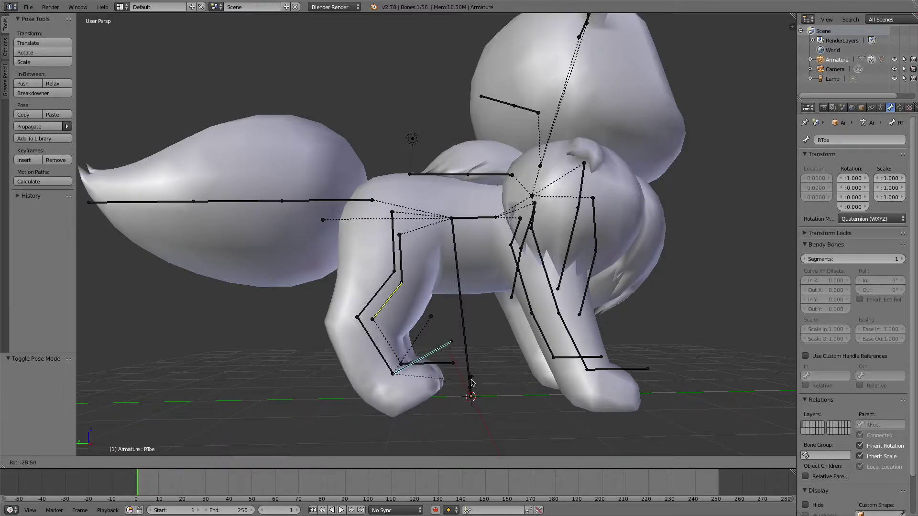
right_click(401, 429)
right_click(380, 340)
key("r")
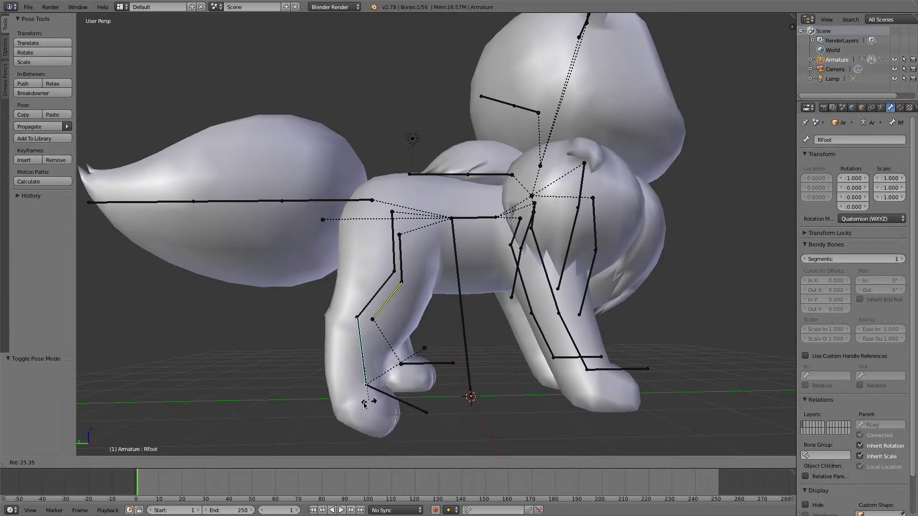
left_click(340, 416)
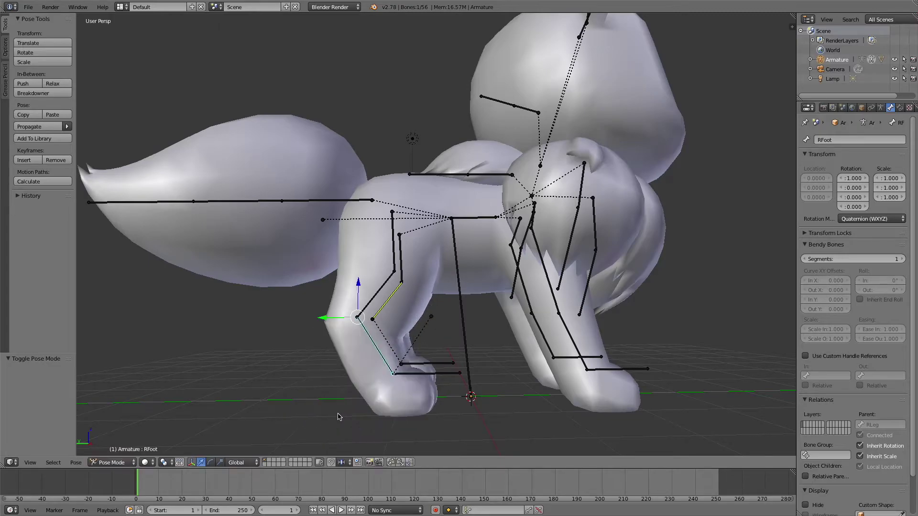
right_click(364, 313)
key("r")
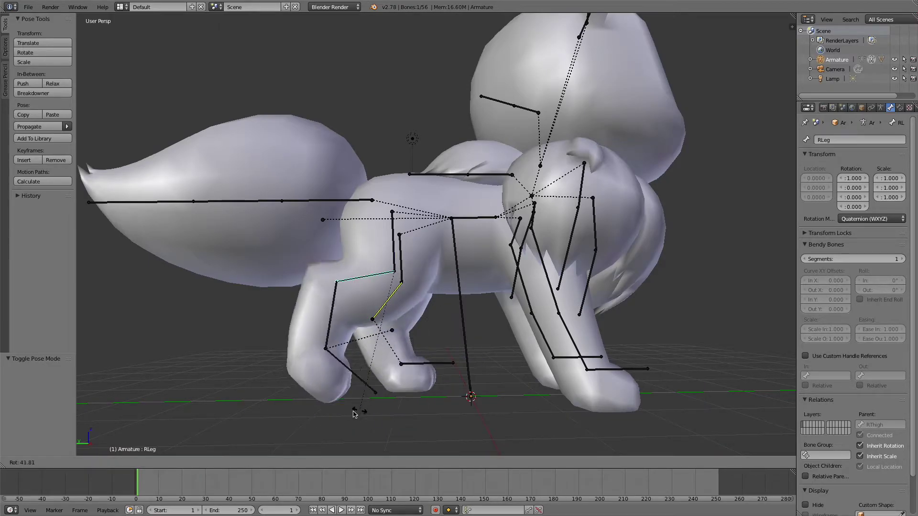
right_click(436, 381)
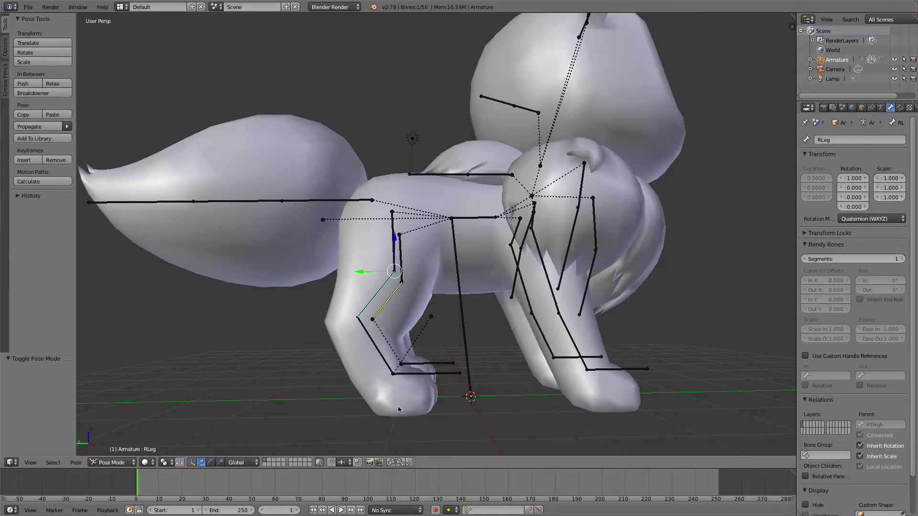
right_click(432, 319)
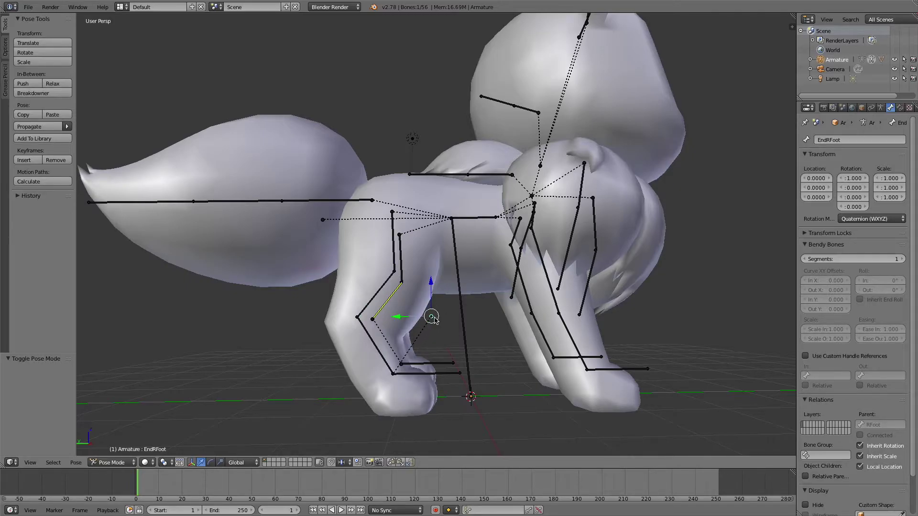
key("Tab")
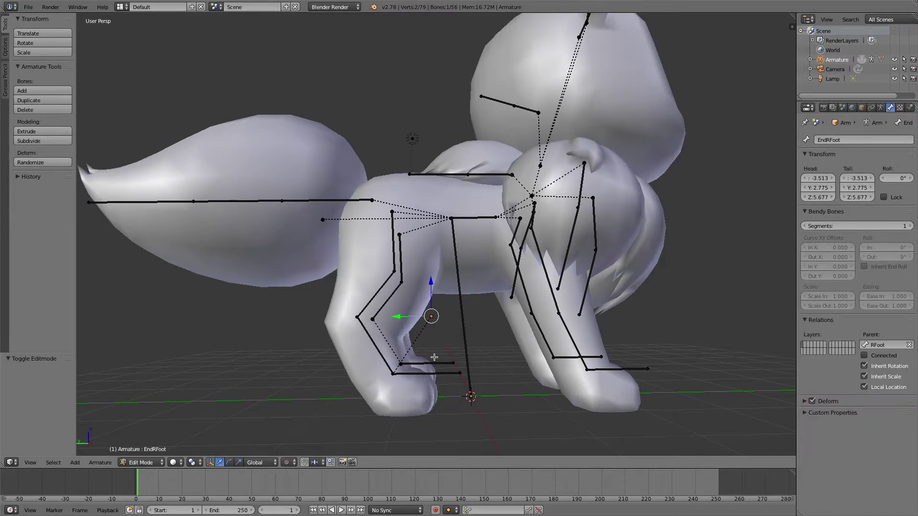
- Unparent EndRFoot from RFoot and move it to Y 5.232, Z 2.117 behind the hind foot
left_click(910, 345)
mouse_move(442, 330)
middle_mouse_down()
mouse_move(436, 320)
mouse_move(449, 332)
middle_mouse_up()
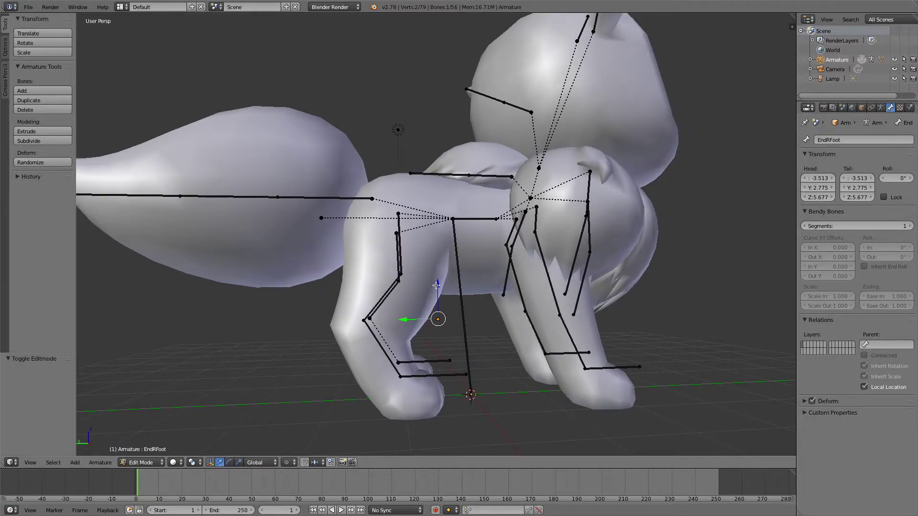
left_click_drag(436, 285, 435, 345)
left_click_drag(403, 377, 366, 378)
middle_click_drag(366, 379, 366, 378)
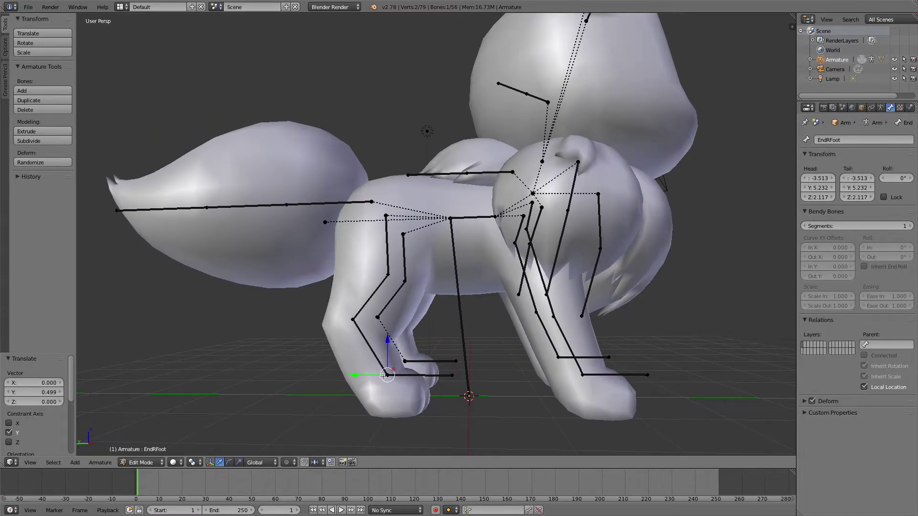
- In Pose Mode, add an IK constraint on RFoot targeting EndRFoot
key("ctrl+Tab")
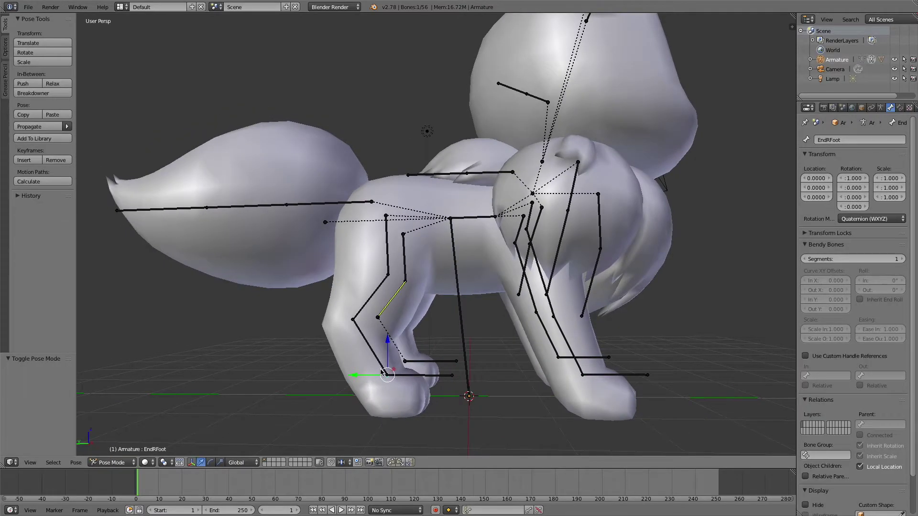
right_click(382, 367, "shift")
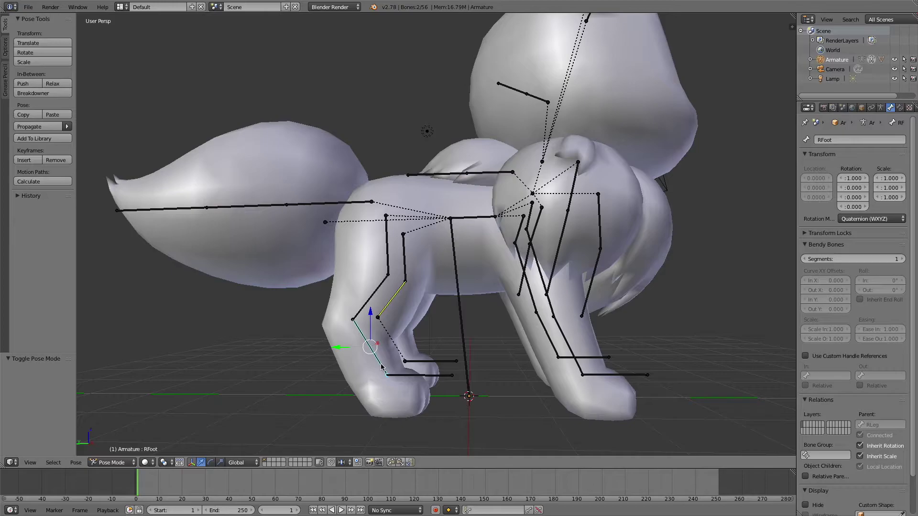
key("shift+i")
left_click(382, 367)
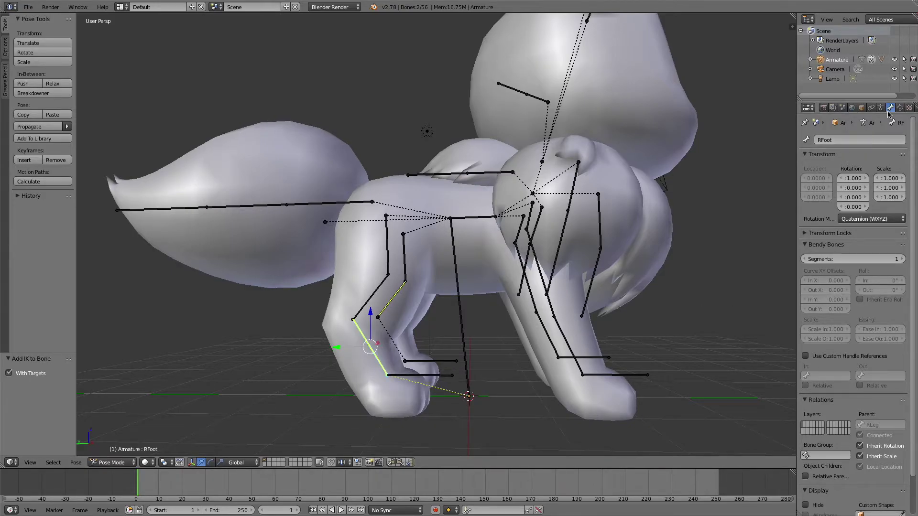
- Set the RFoot IK constraint's chain length to 3
left_click(900, 108)
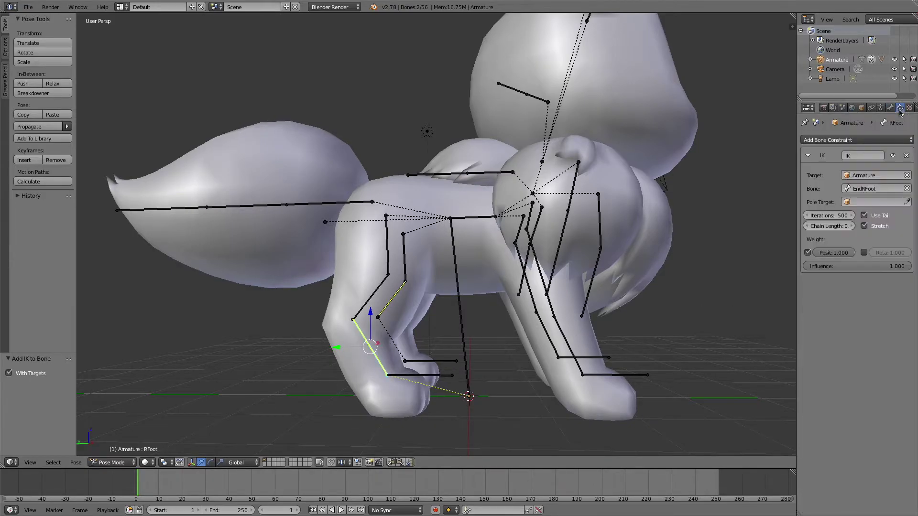
left_click(853, 226)
left_click(853, 226)
left_click(853, 226)
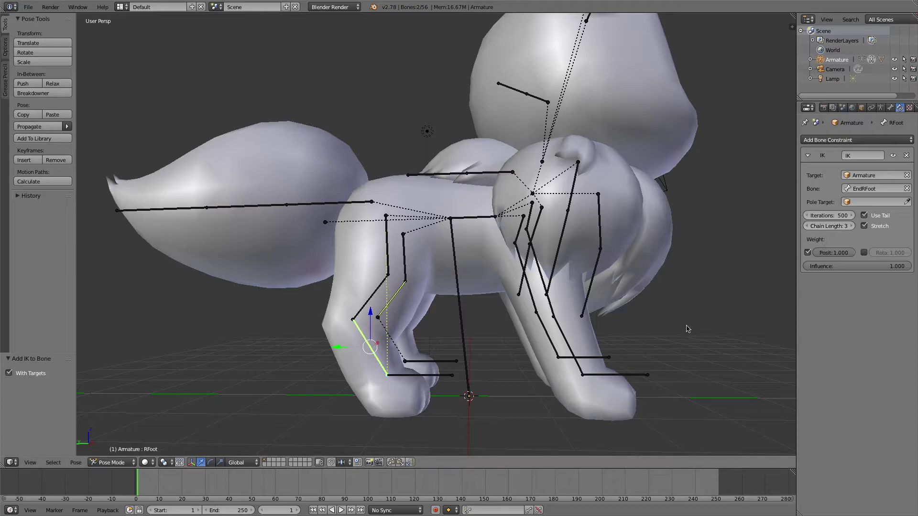
right_click(429, 378)
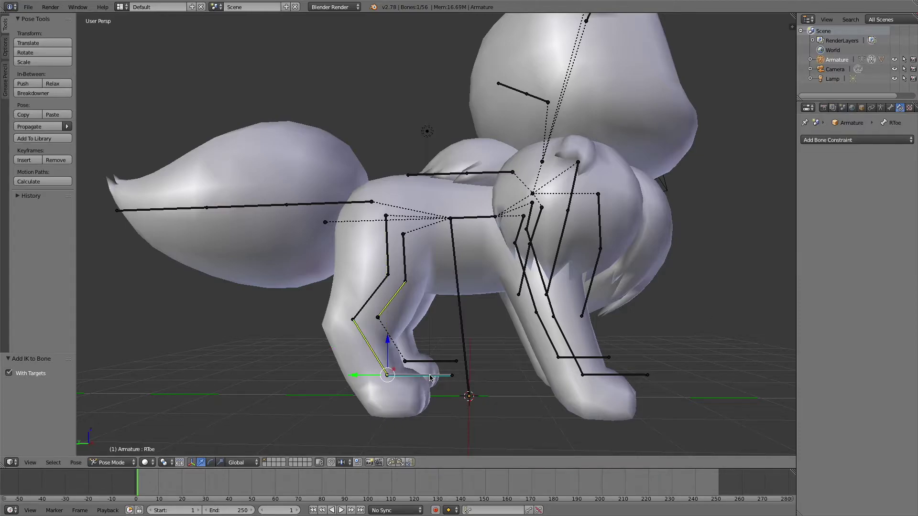
- Turn off RToe's Inherit Rotation, then test the leg by rotating Hips and moving EndRFoot
left_click(890, 109)
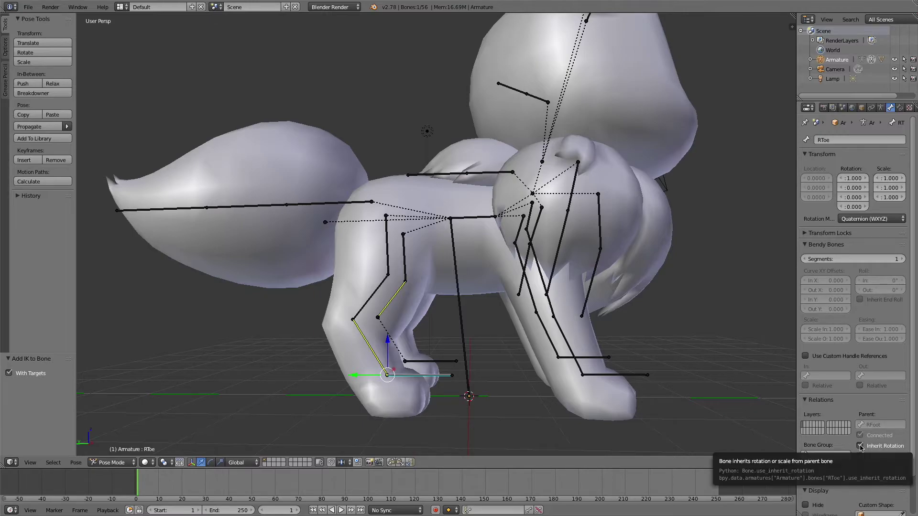
left_click(860, 446)
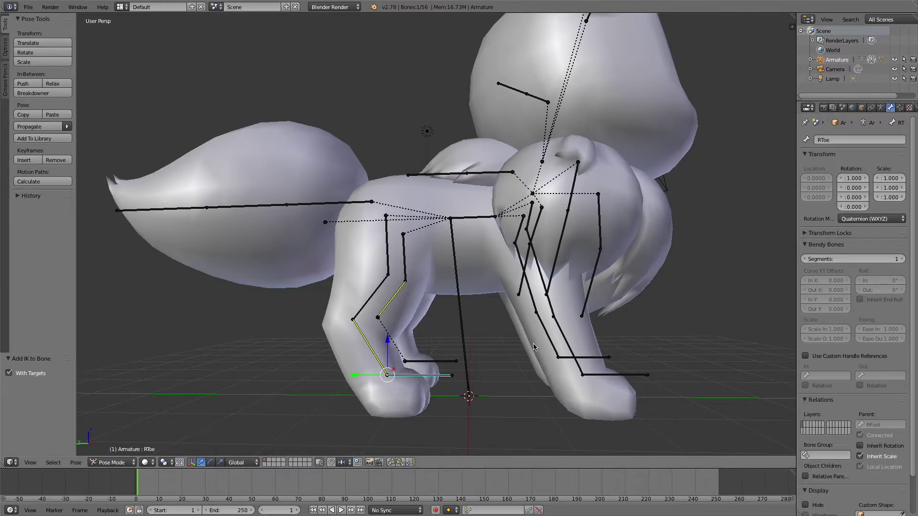
right_click(454, 220)
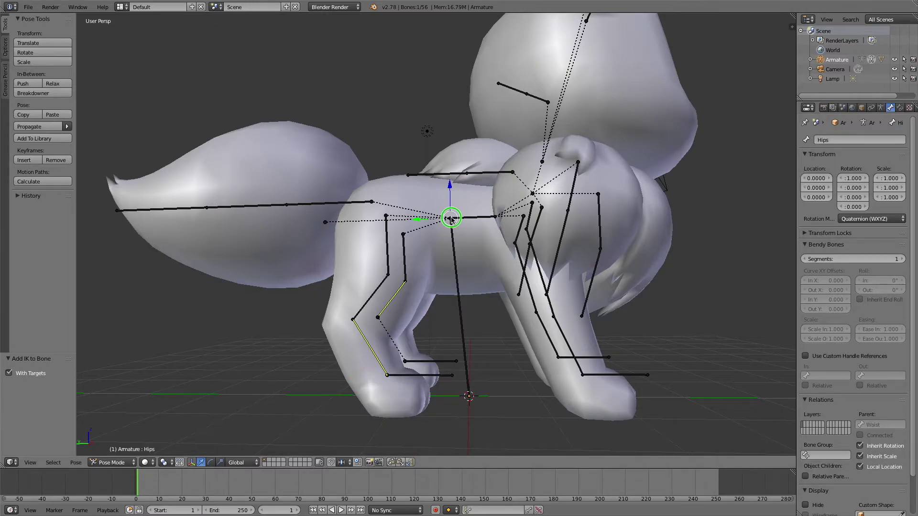
key("r")
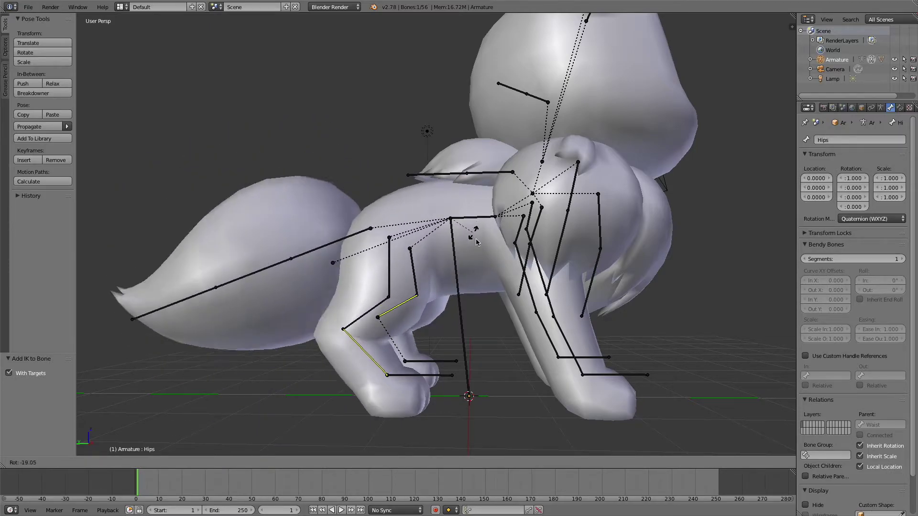
key("Escape")
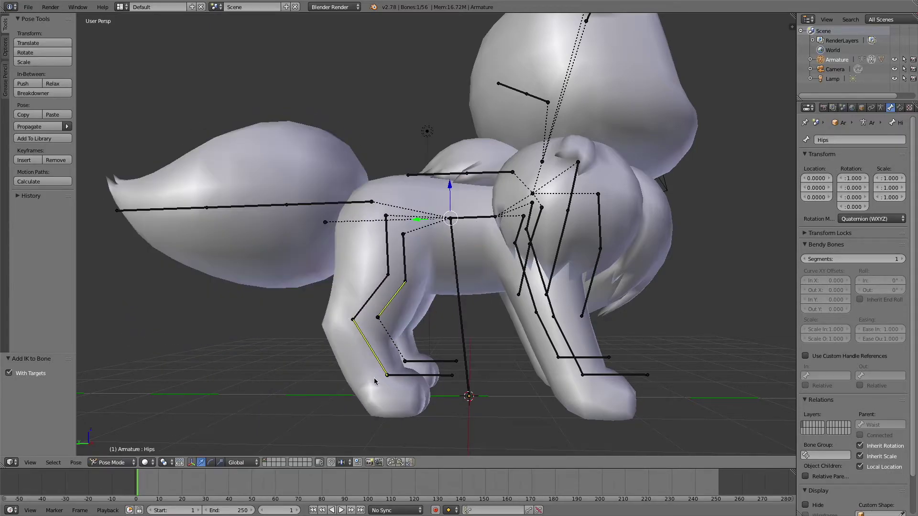
right_click(388, 377)
key("g")
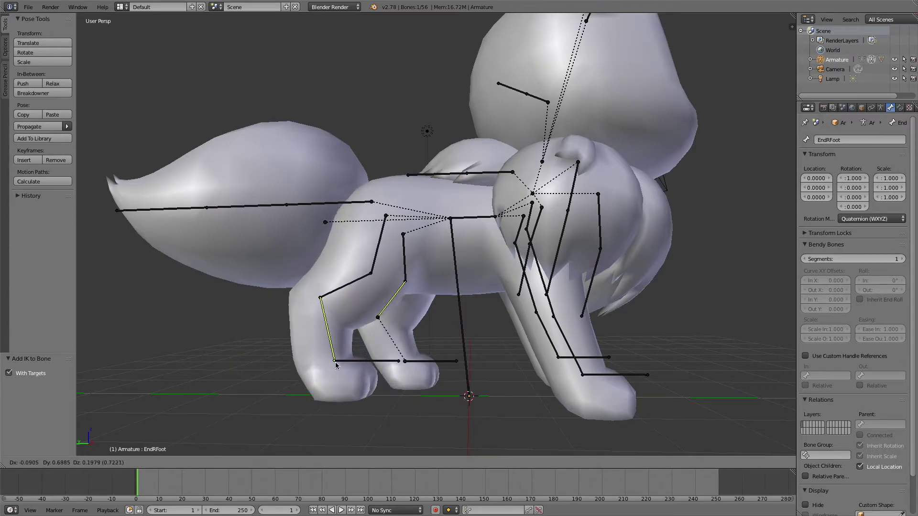
key("Escape")
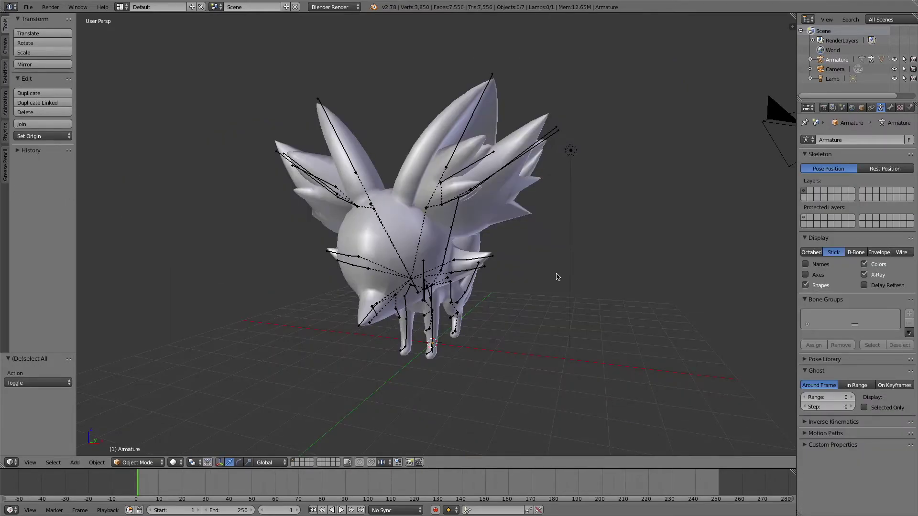
- Orbit to a close side view of the second character's legs and select its armature
key("KP_6")
key("KP_6")
key("KP_6")
key("KP_6")
key("KP_6")
key("KP_6")
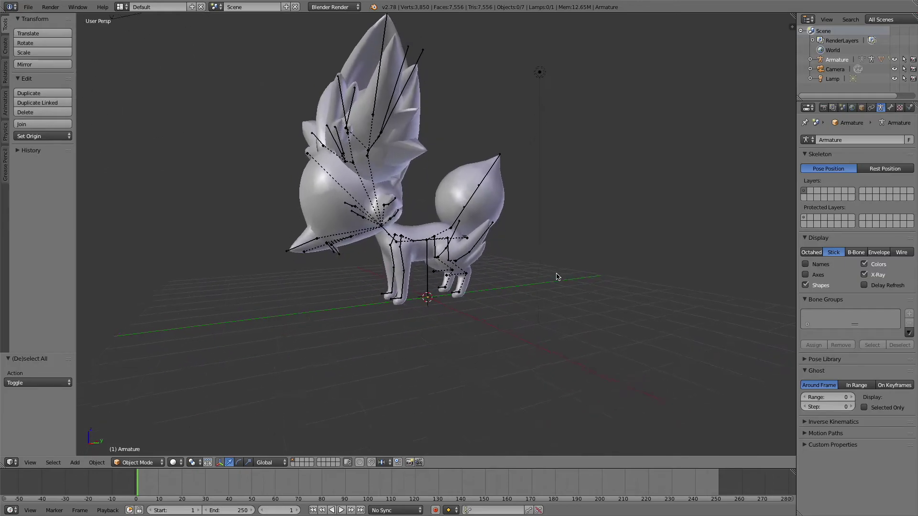
scroll(557, 276, "up", 5)
key("KP_6")
key("KP_6")
key("KP_6")
scroll(558, 276, "up", 4)
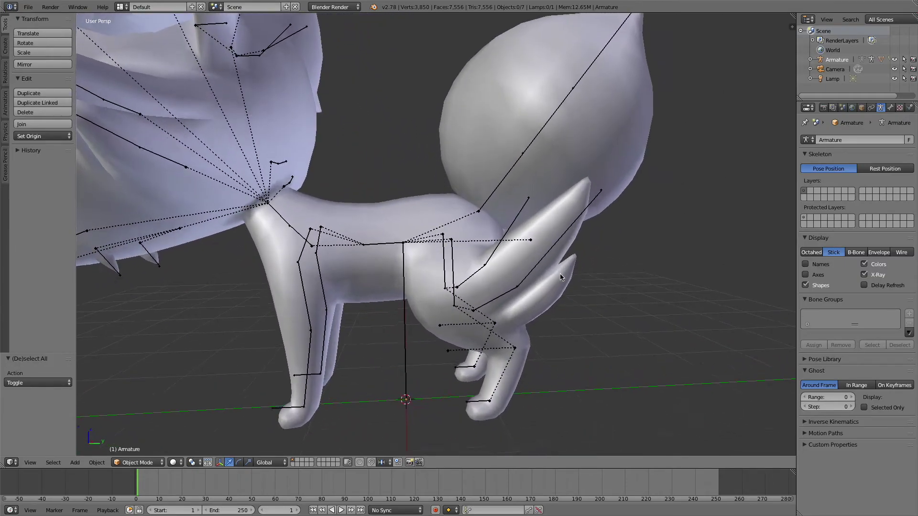
scroll(559, 275, "up", 2)
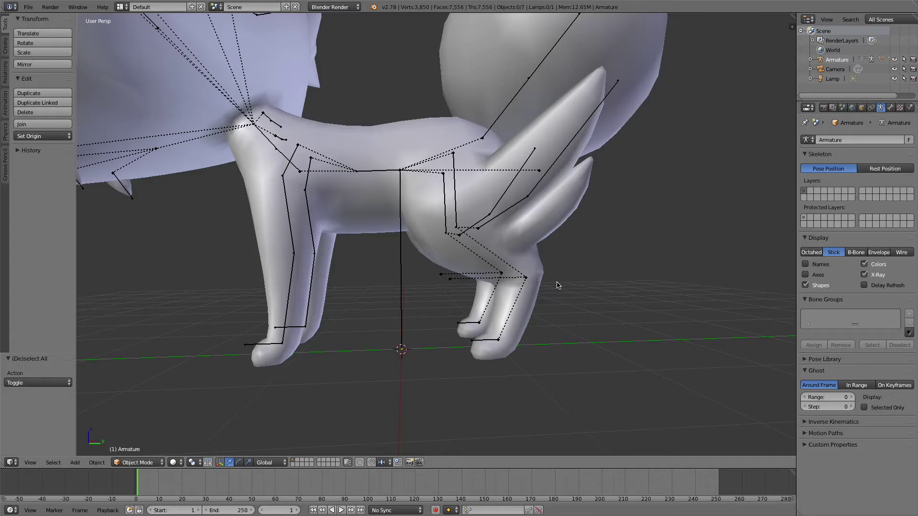
right_click(525, 280)
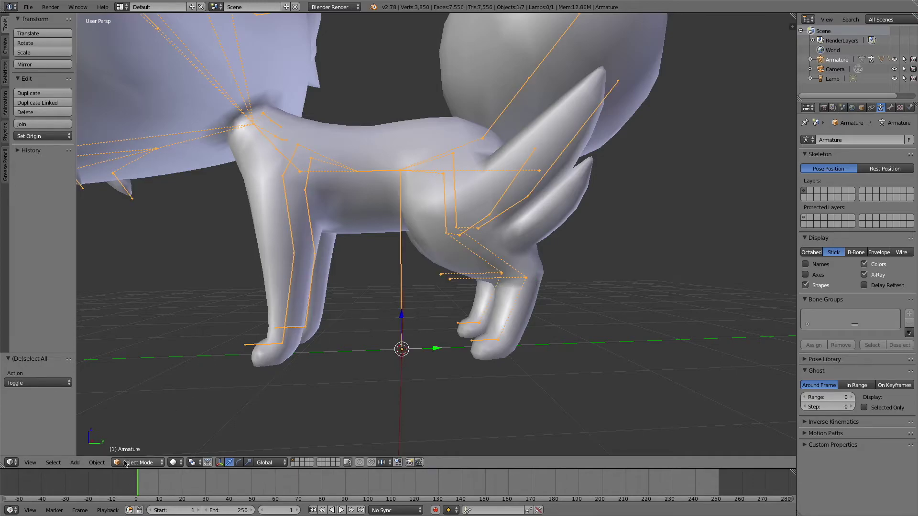
- Switch the armature to Edit Mode and select the LFoot tail joint
left_click(138, 462)
left_click(147, 438)
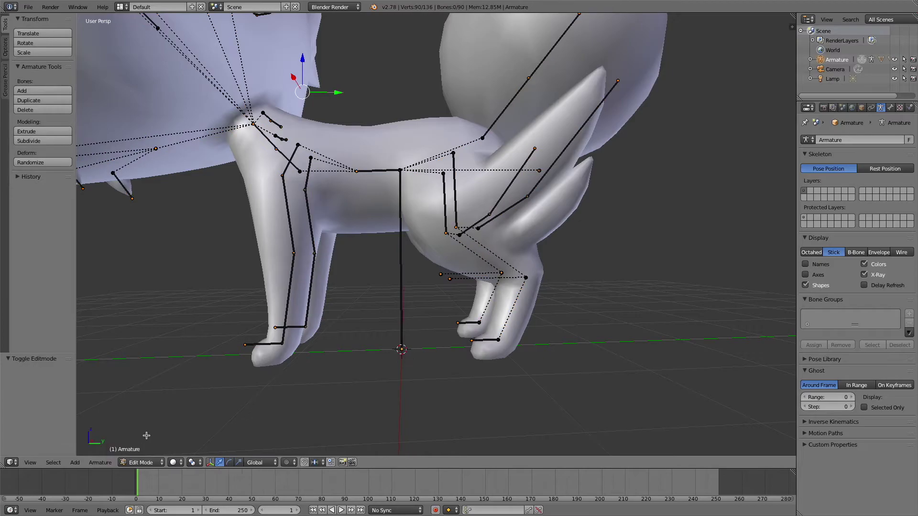
right_click(527, 278)
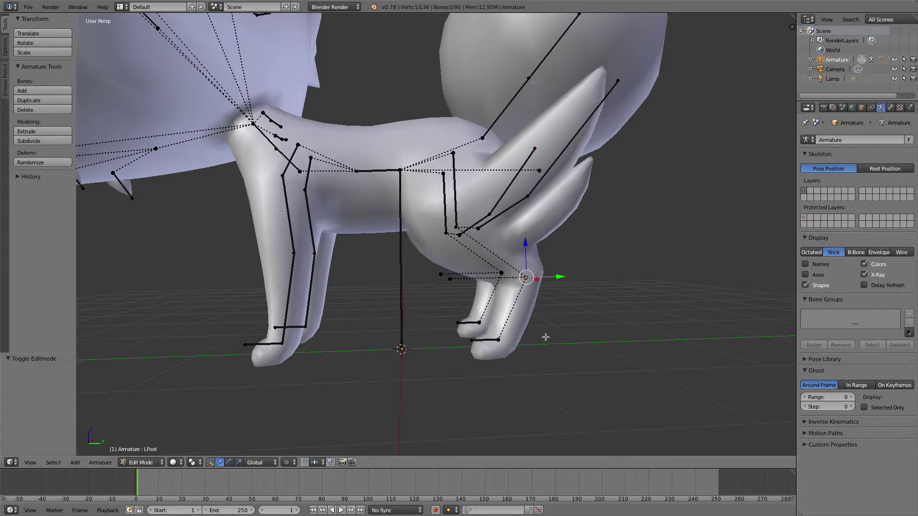
- Lower the LFoot joint and slide it along Y onto the left hind paw beside LToe
right_click(529, 331)
mouse_move(523, 282)
right_mouse_down()
mouse_move(513, 291)
mouse_move(526, 289)
right_mouse_up()
middle_click_drag(516, 281, 513, 286)
scroll(514, 286, "up", 2)
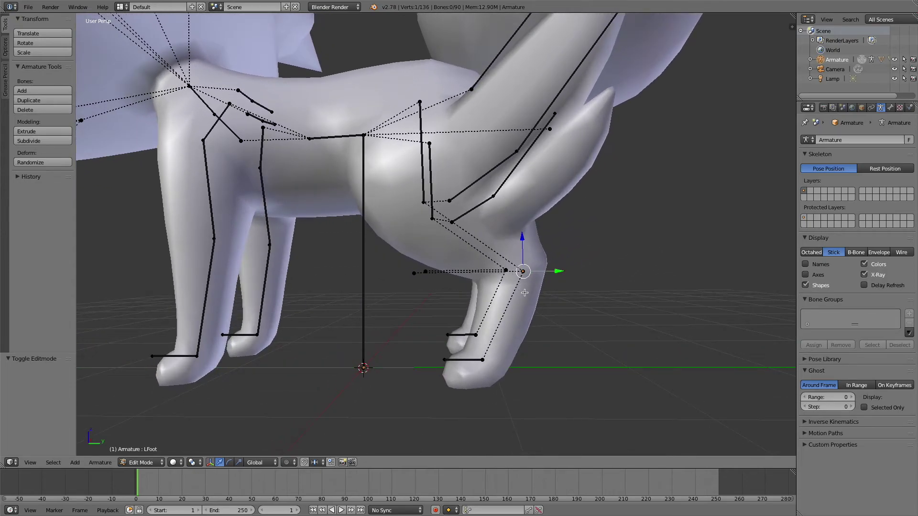
left_click_drag(522, 237, 526, 331)
left_click_drag(558, 360, 514, 362)
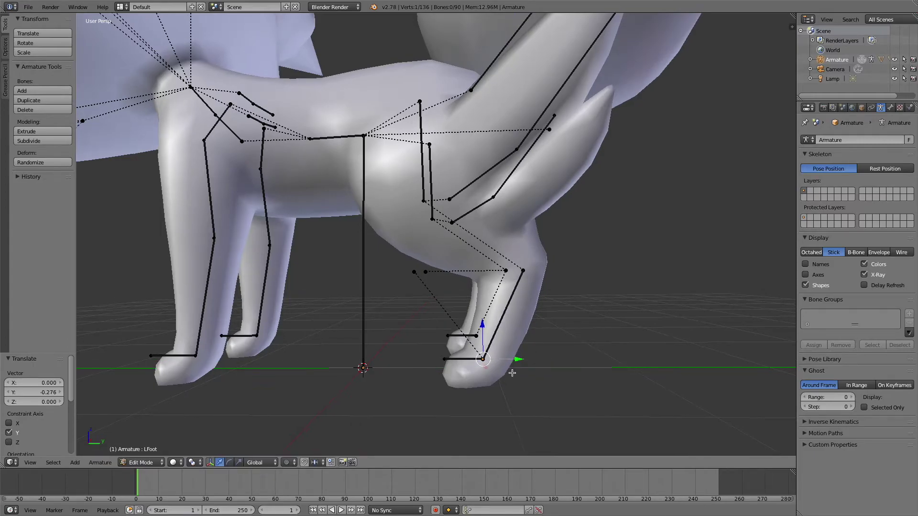
right_click(466, 361)
- Tick Connected for LToe in the Bone properties, then switch to Pose Mode
left_click(890, 108)
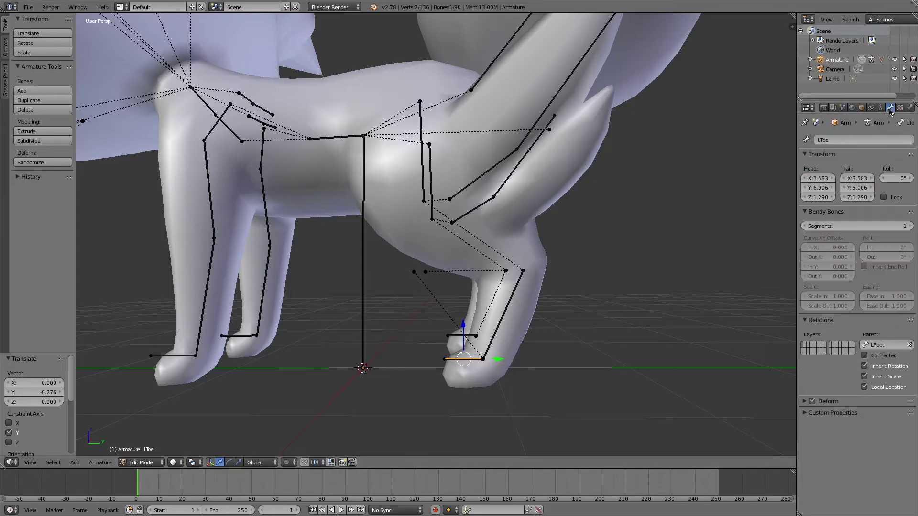
left_click(864, 356)
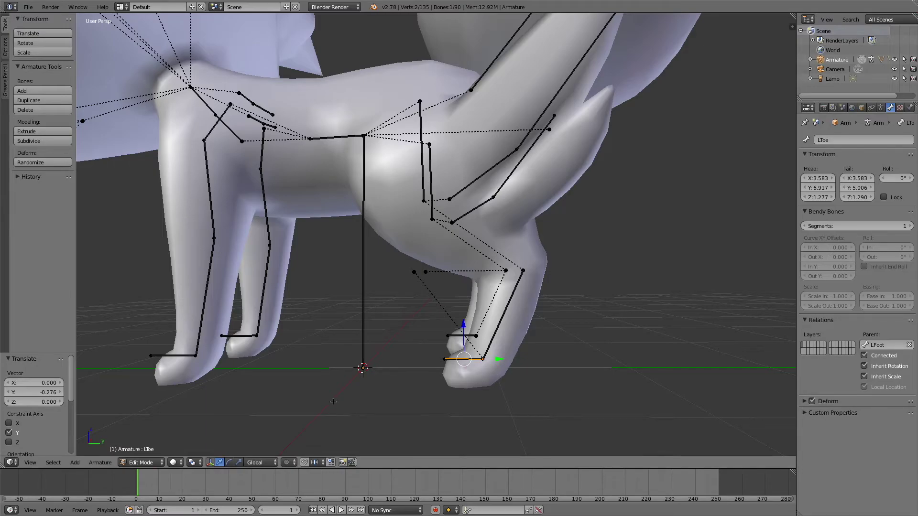
left_click(142, 463)
left_click(147, 434)
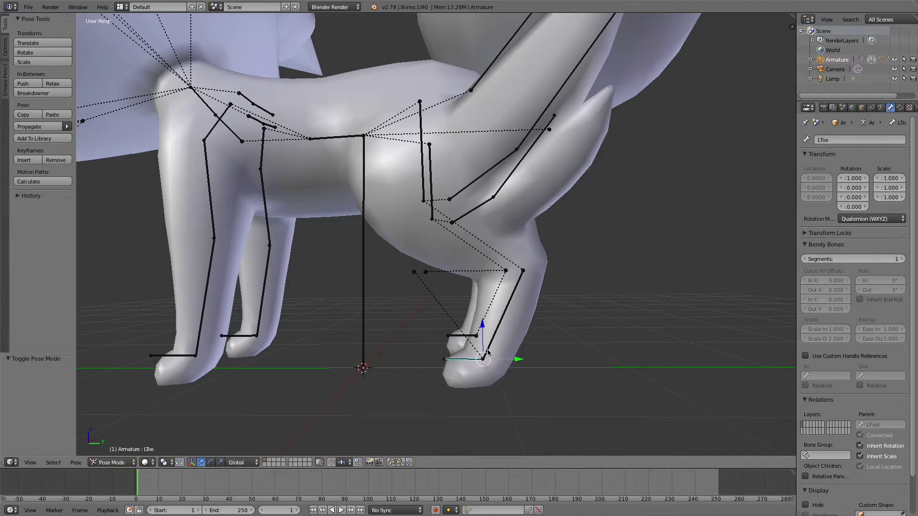
- Test-rotate the LFoot bone, cancel the rotation, and return to Edit Mode
right_click(539, 358)
key("r")
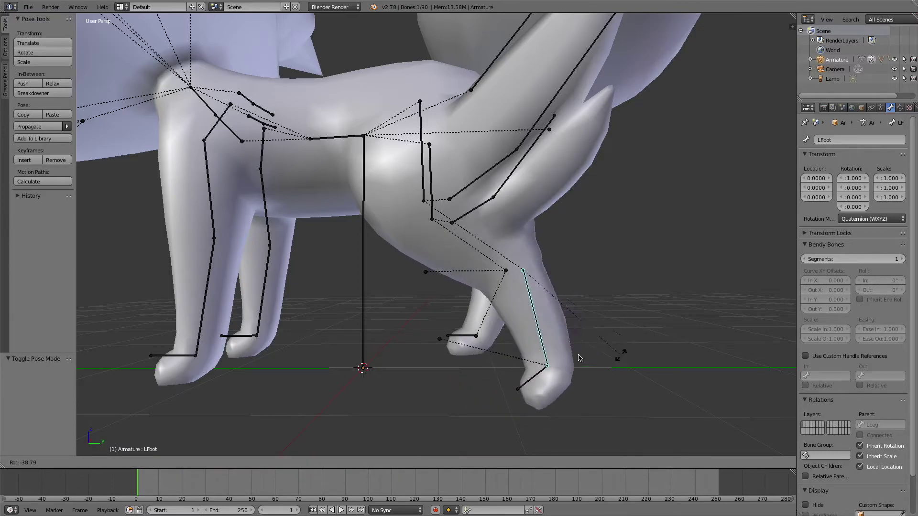
key("Escape")
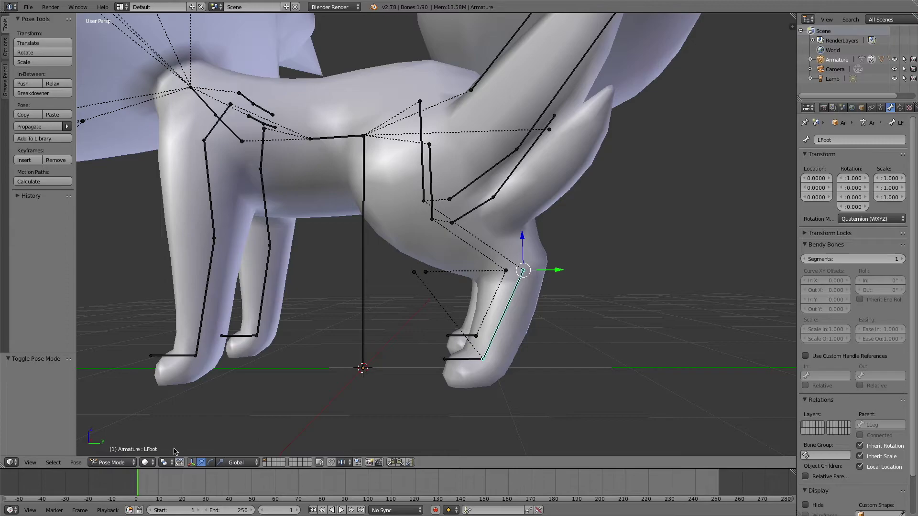
left_click(137, 464)
left_click(122, 444)
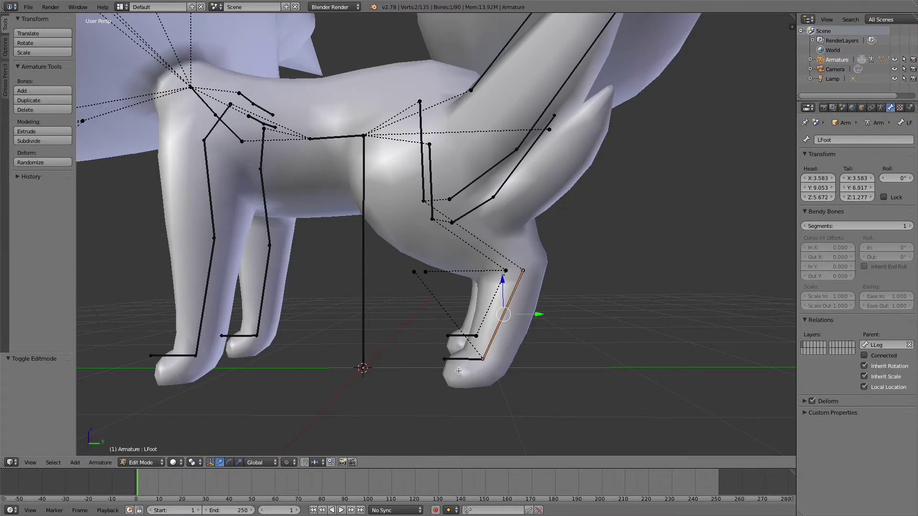
- Move LLeg's tail down and along Y onto the LFoot joint, ending at Z 5.669
right_click(432, 220)
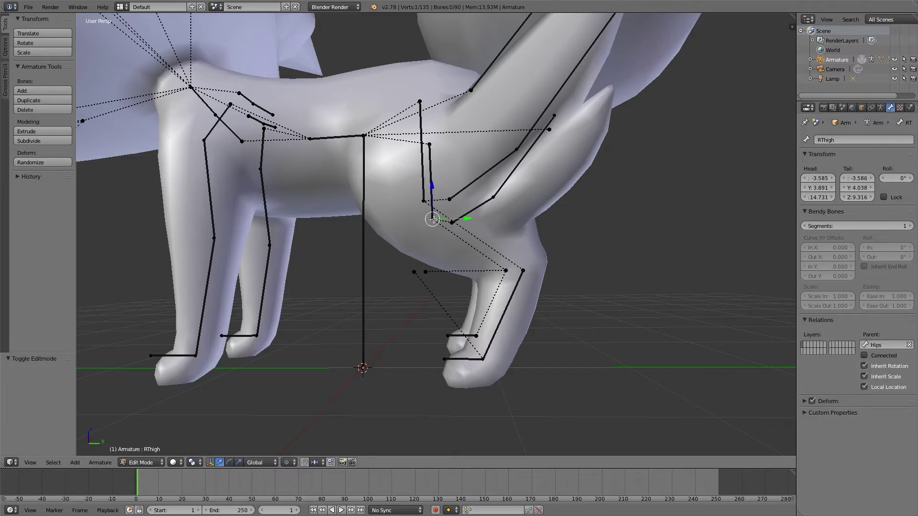
right_click(433, 220)
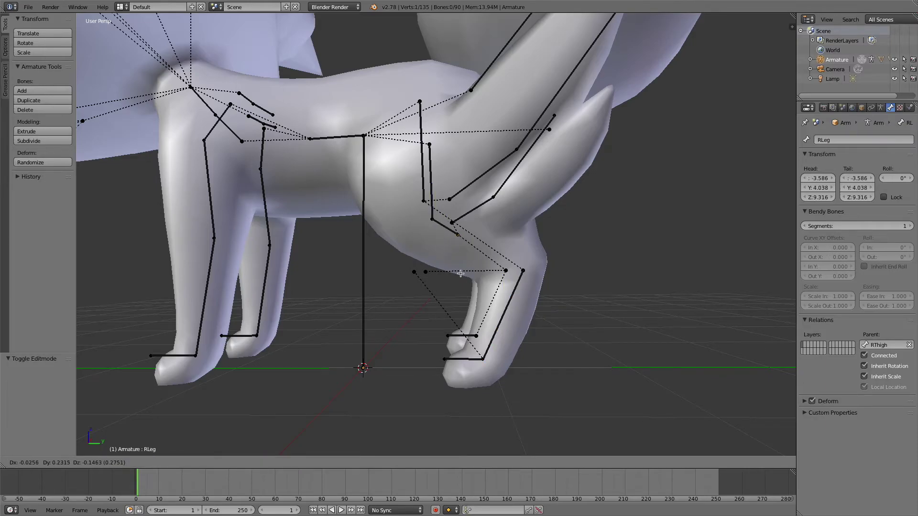
middle_click_drag(439, 256, 425, 184)
right_click(416, 210)
key("g")
left_click(446, 282)
left_click_drag(426, 184, 439, 243)
left_click_drag(462, 274, 559, 282)
left_click_drag(528, 242, 525, 250)
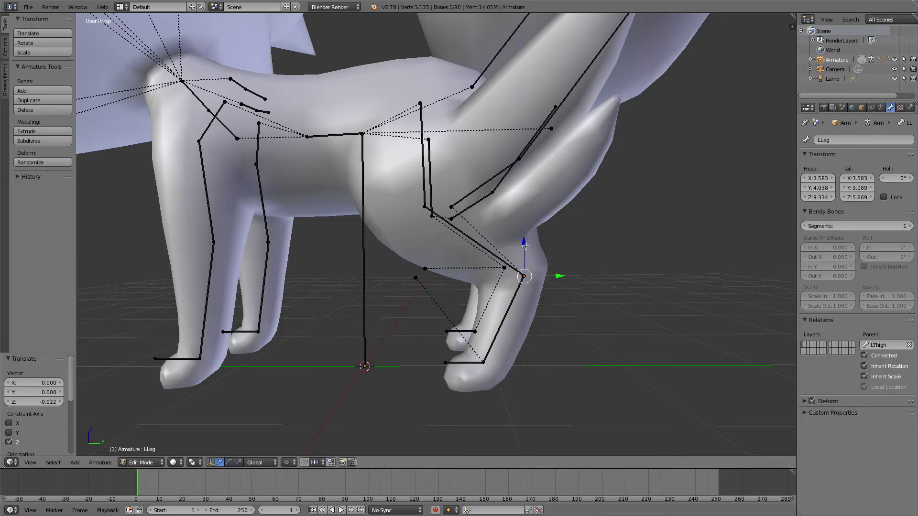
left_click_drag(557, 277, 548, 278)
- Connect LFoot to its parent LLeg and switch to Pose Mode
right_click(513, 298)
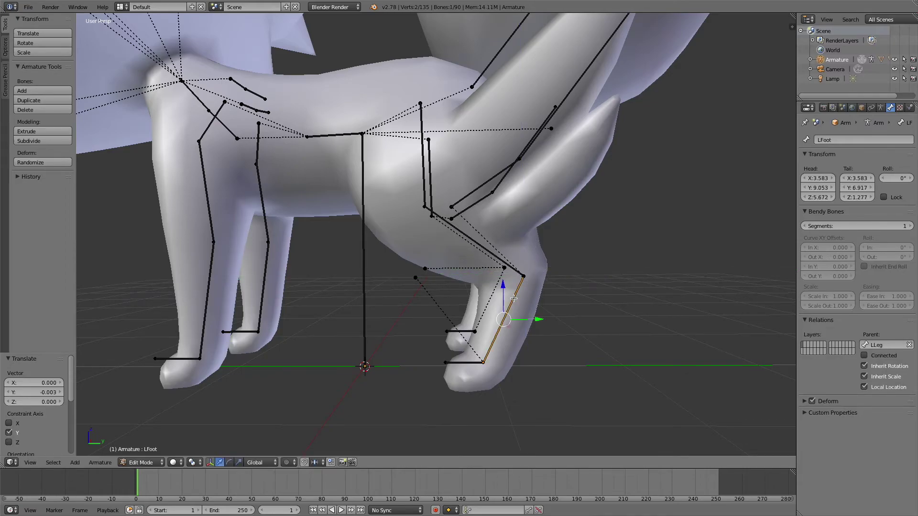
left_click(868, 356)
left_click(143, 463)
left_click(155, 433)
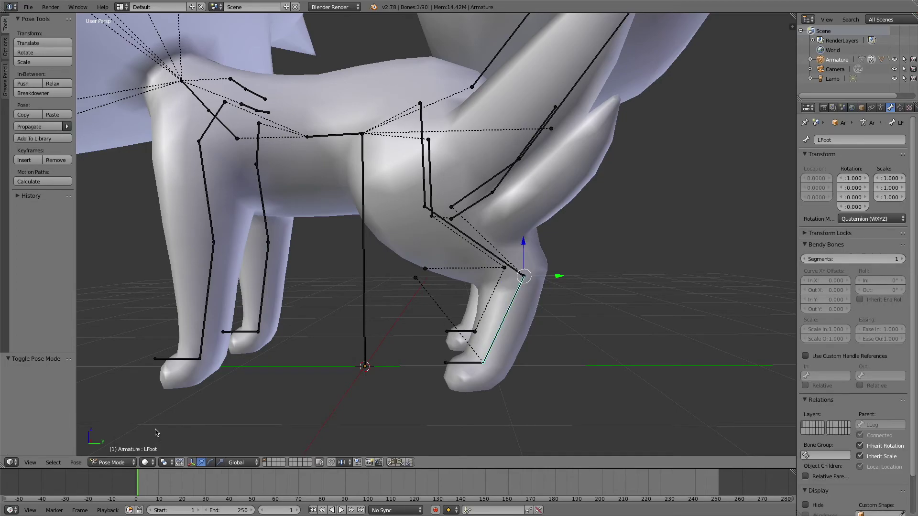
- Test-rotate LLeg and LToe to check the connected hind-leg chain
right_click(482, 246)
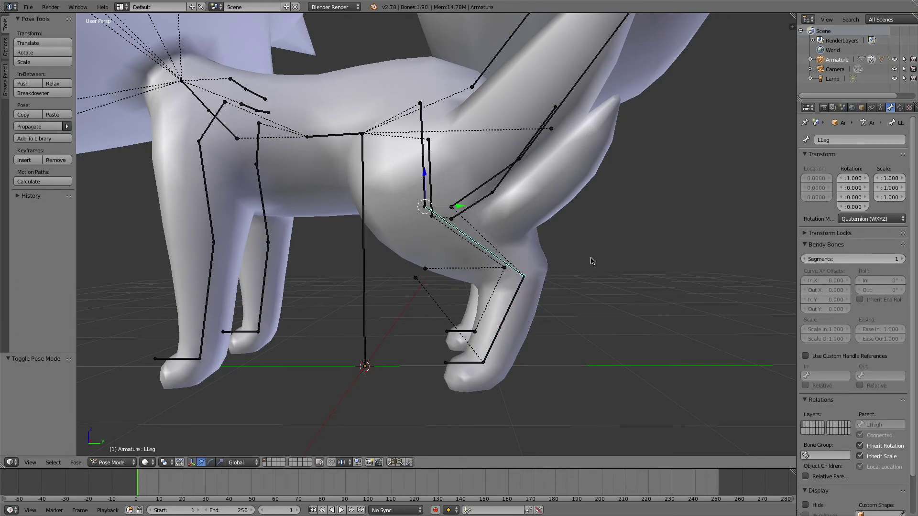
key("r")
right_click(592, 212)
right_click(464, 363)
key("r")
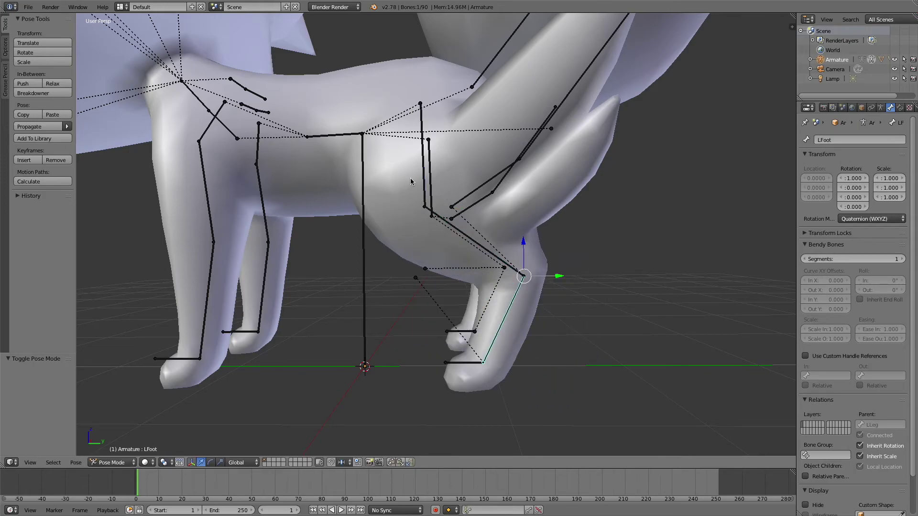
- Place an EndLFoot bone at the paw and give LToe an IK constraint targeting it
key("Tab")
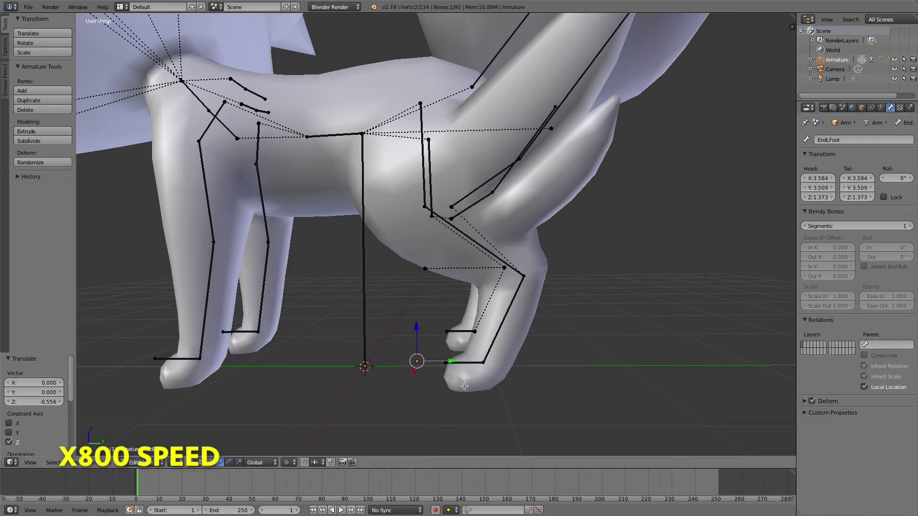
left_click_drag(483, 335, 491, 344)
left_click(491, 344)
key("ctrl+Tab")
right_click(464, 363)
right_click(502, 316, "shift")
key("shift+i")
left_click(483, 349)
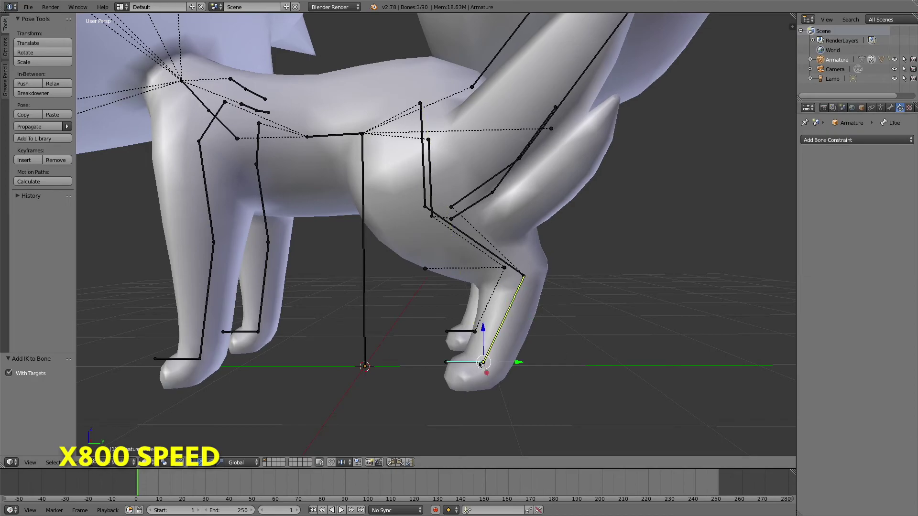
- Test-rotate the Hips bone and cancel the rotation
right_click(364, 201)
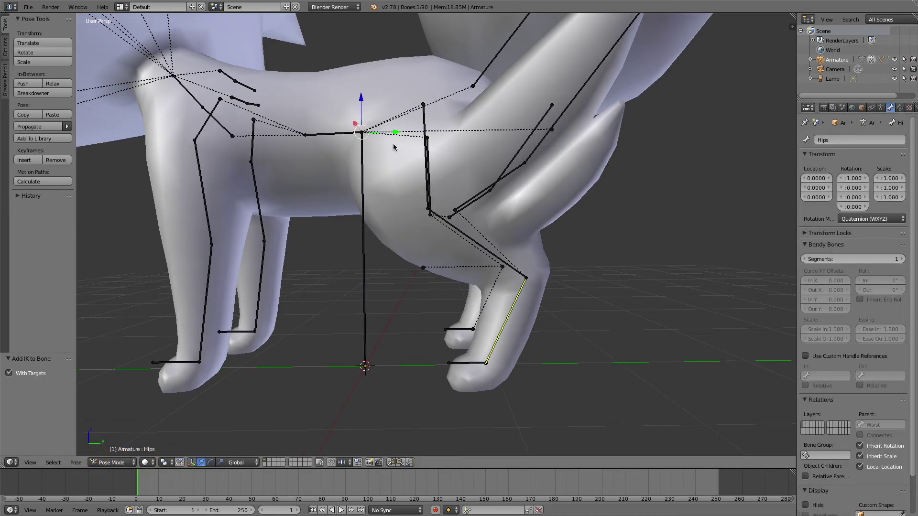
key("r")
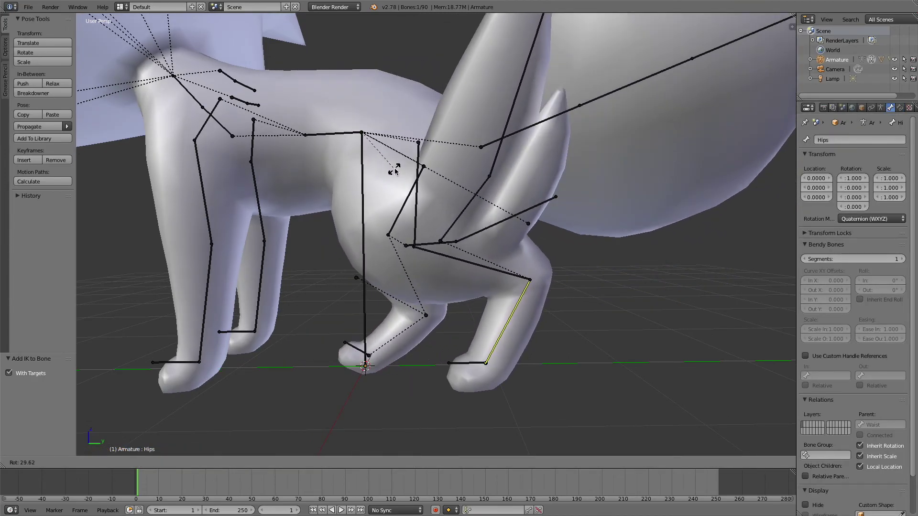
key("Escape")
- Move the EndLFoot IK target to bend the left hind leg
right_click(487, 364)
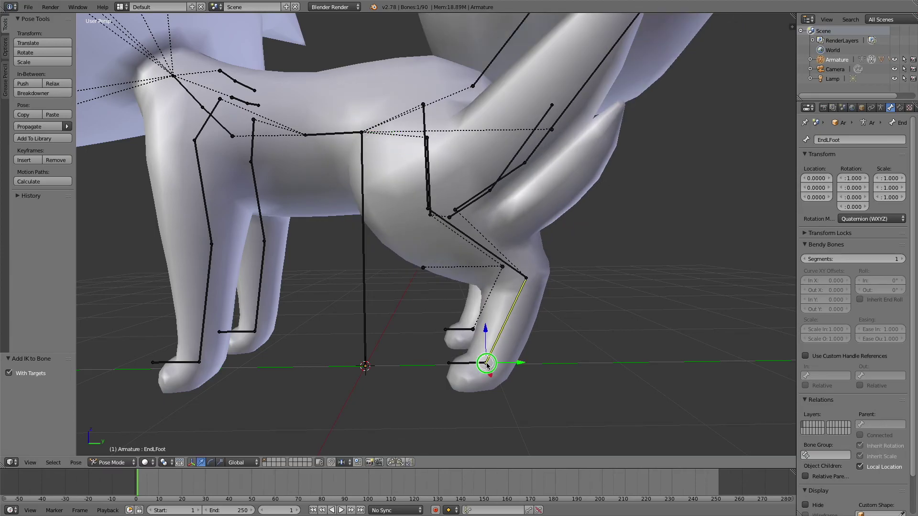
key("g")
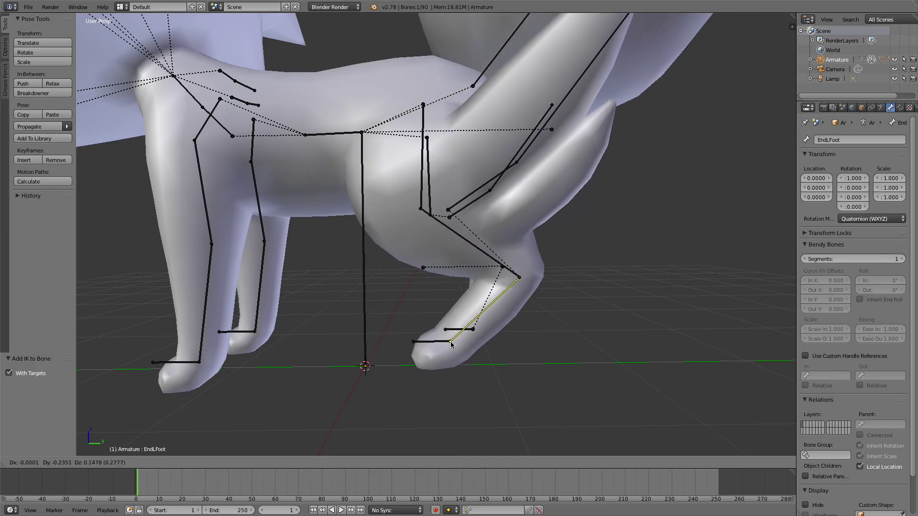
left_click(452, 364)
key("a")
middle_click_drag(453, 363, 388, 352)
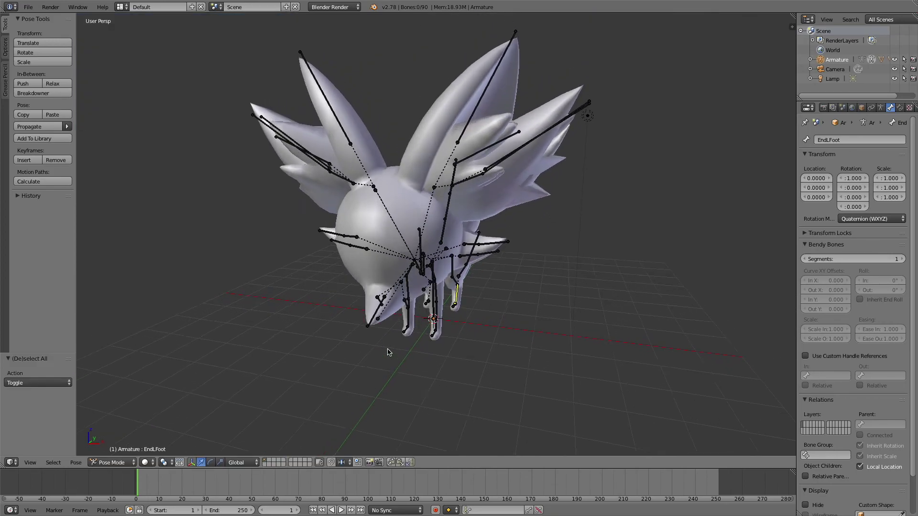